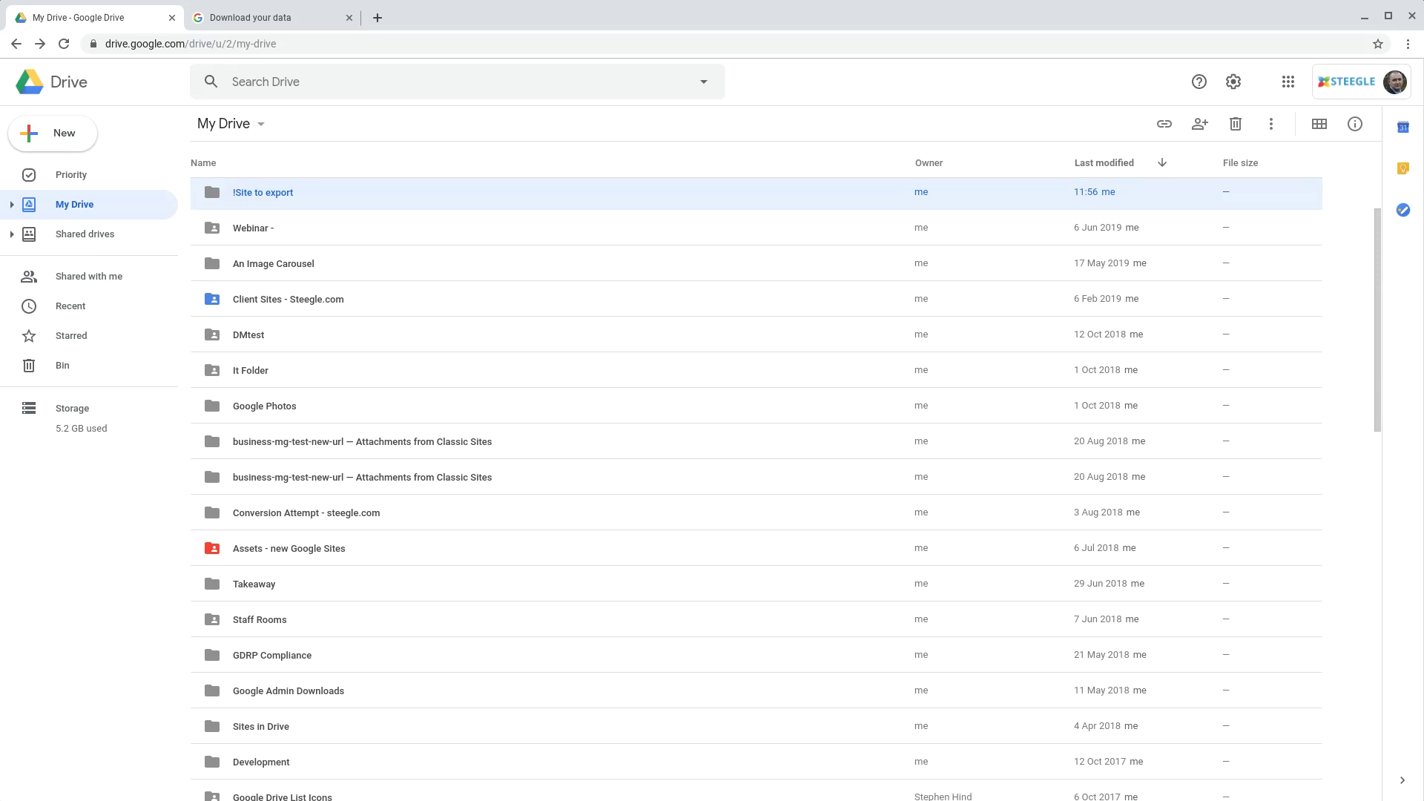
# Go forward into the 'Assets - new Google Sites' folder in My Drive.
pyautogui.hotkey('alt', 'Right')
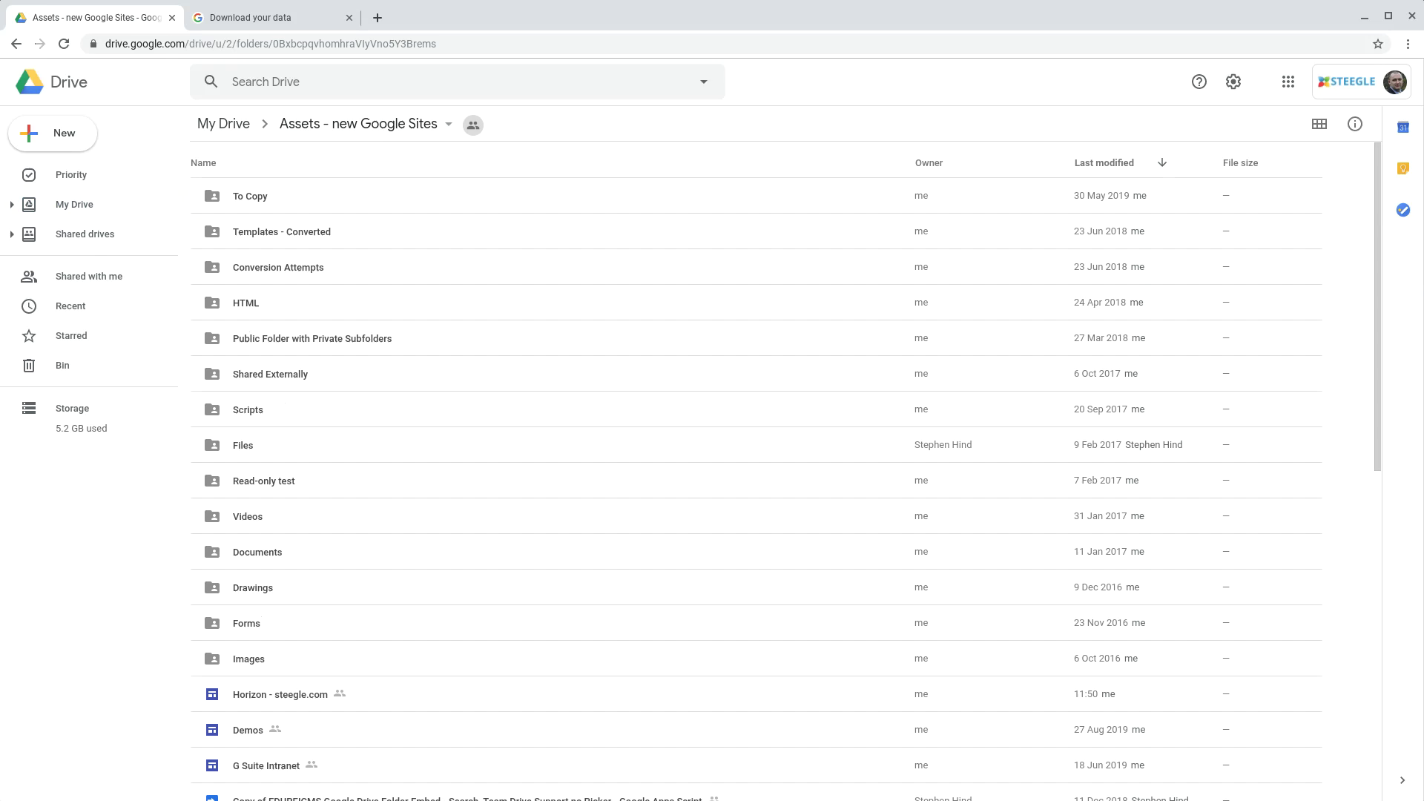
# Add the 'Horizon - steegle.com' site to the '!Site to export' folder using Shift+Z.
pyautogui.click(272, 702)
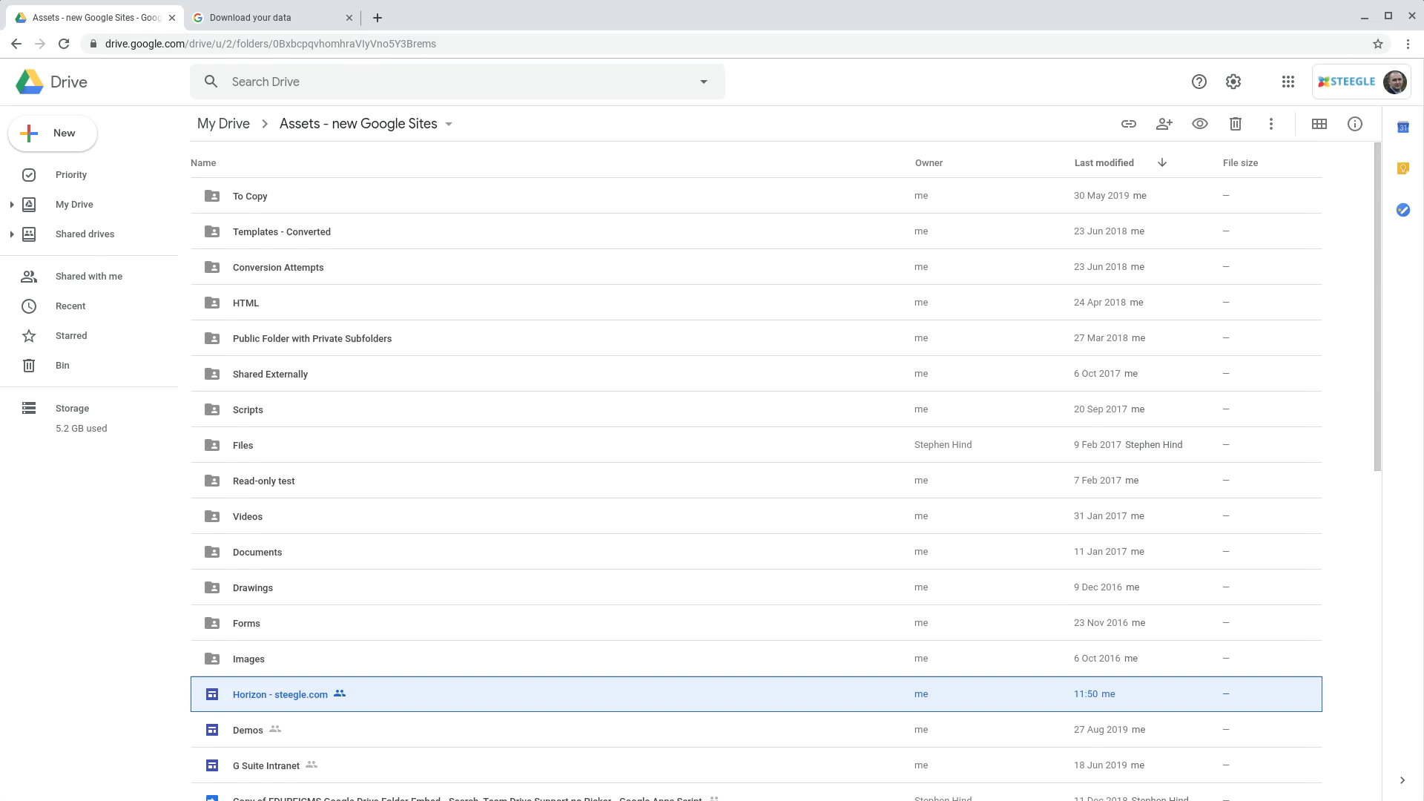
pyautogui.hotkey('shift', 'z')
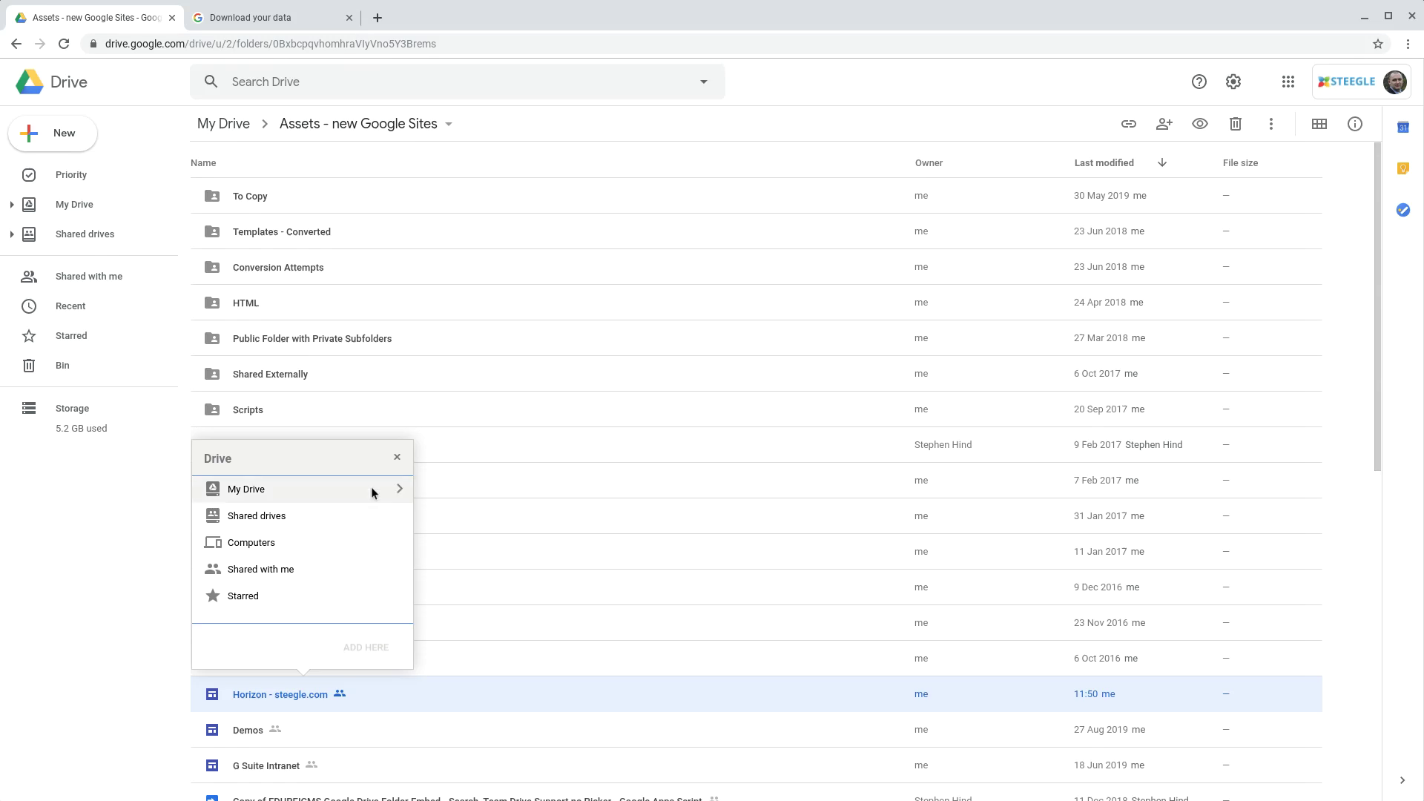
pyautogui.click(389, 495)
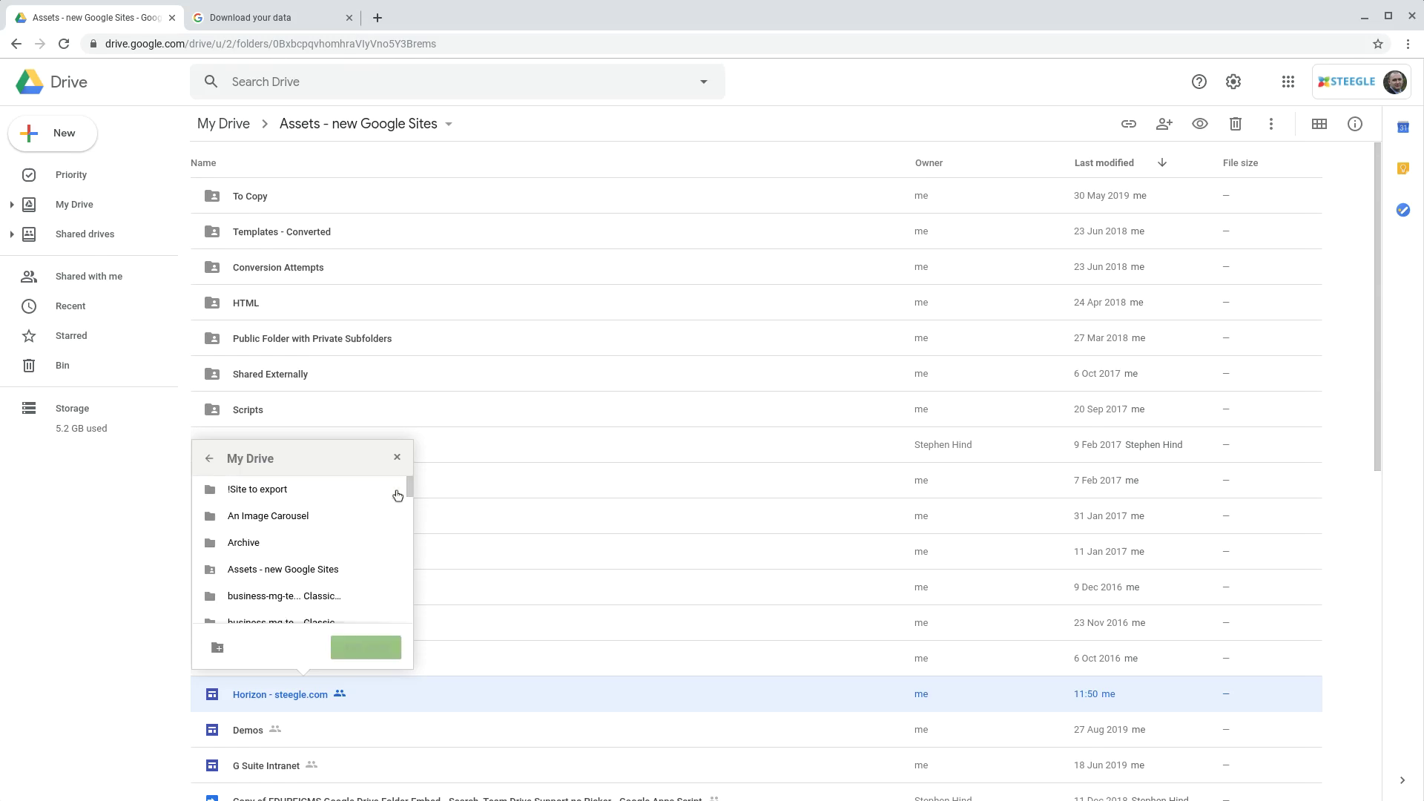
pyautogui.click(332, 489)
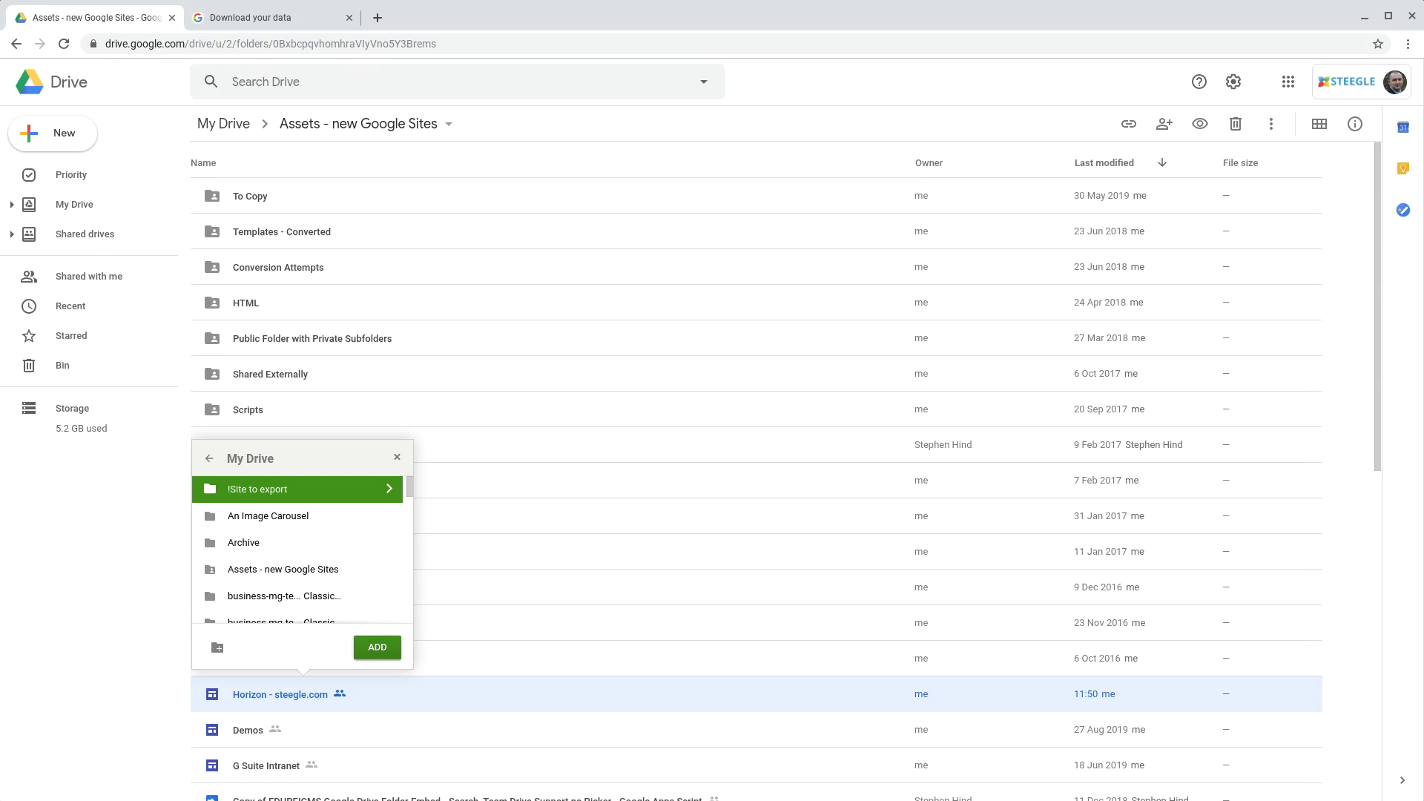
pyautogui.click(377, 648)
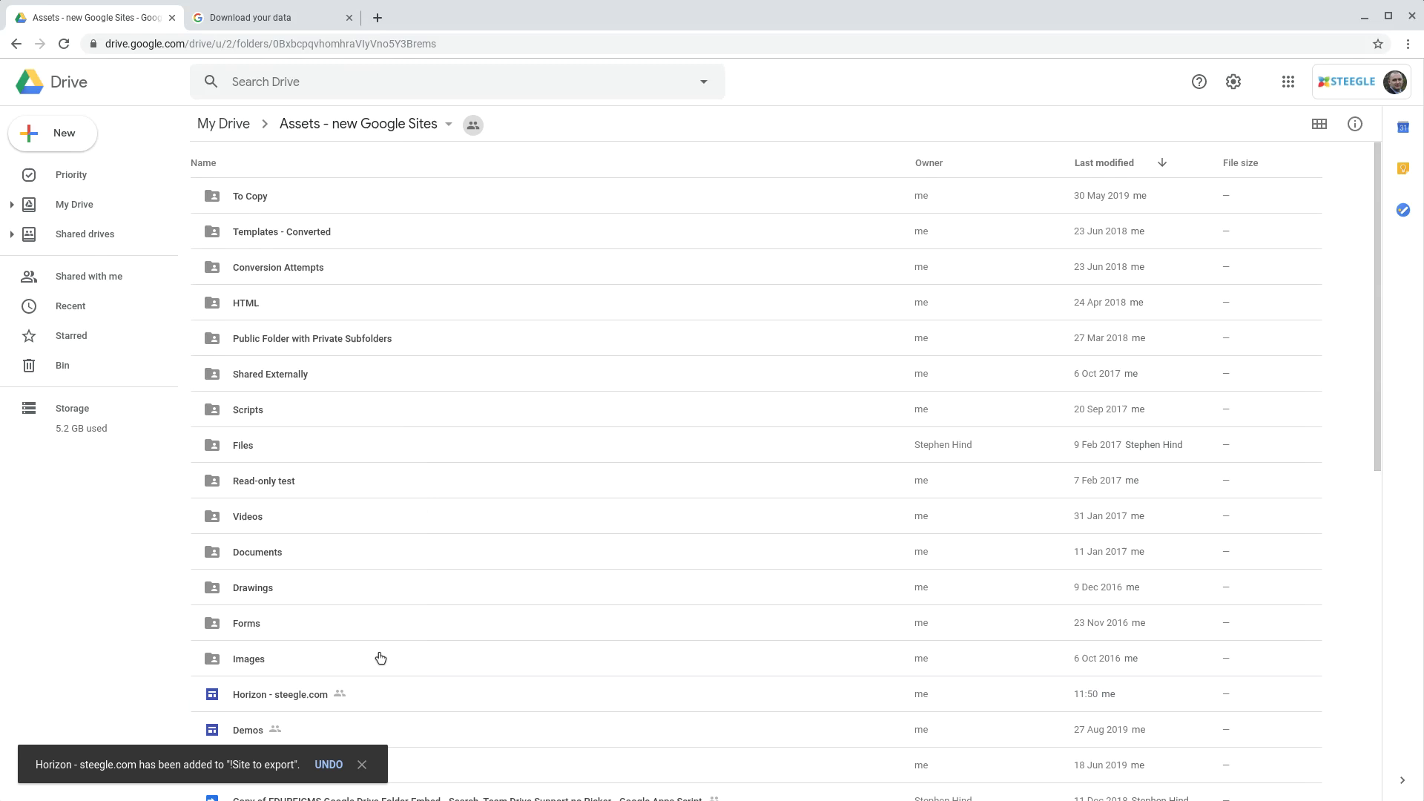
# On the Download your data page, deselect all products.
pyautogui.click(265, 21)
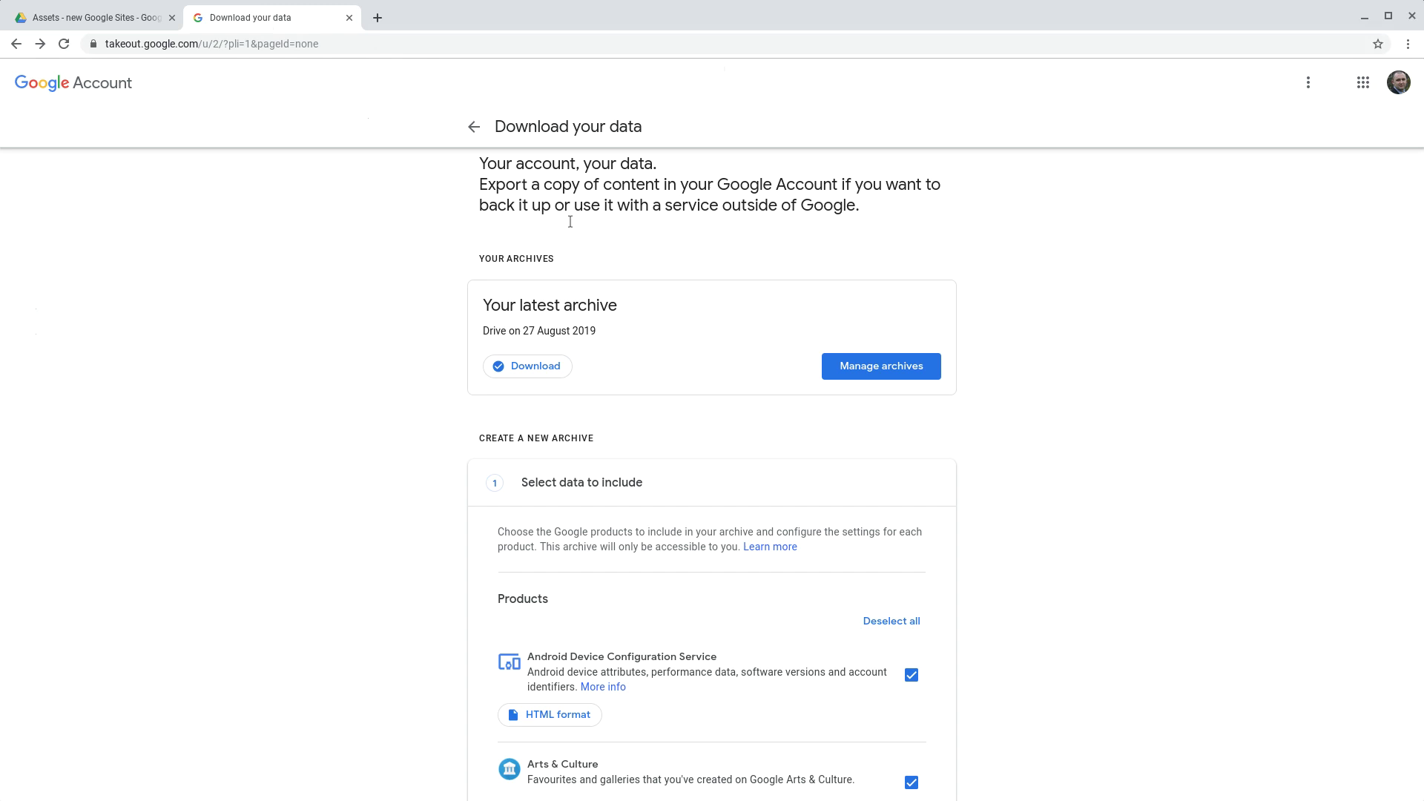
pyautogui.scroll(-1, 902, 259)
pyautogui.scroll(-1, 901, 256)
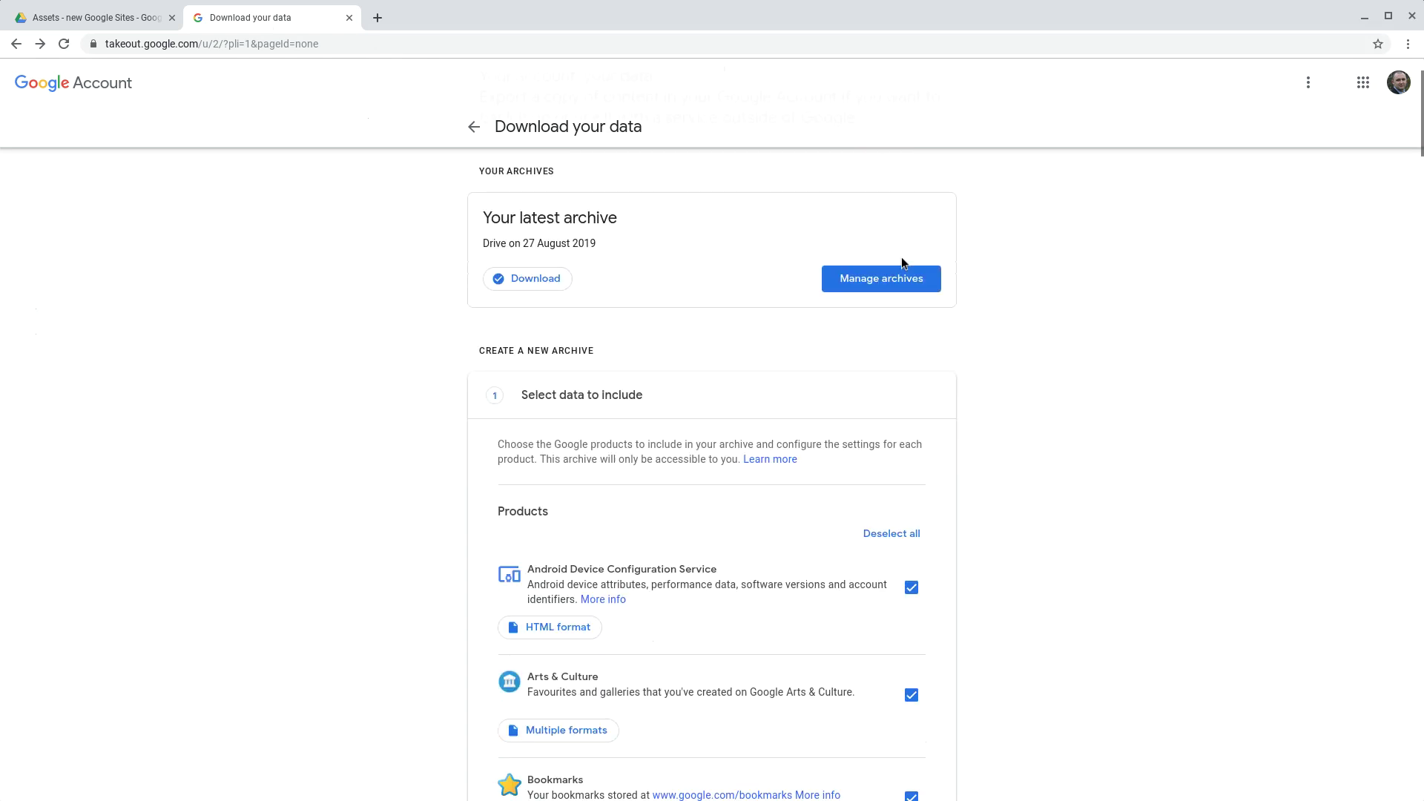
pyautogui.scroll(-1, 901, 256)
pyautogui.scroll(-1, 901, 257)
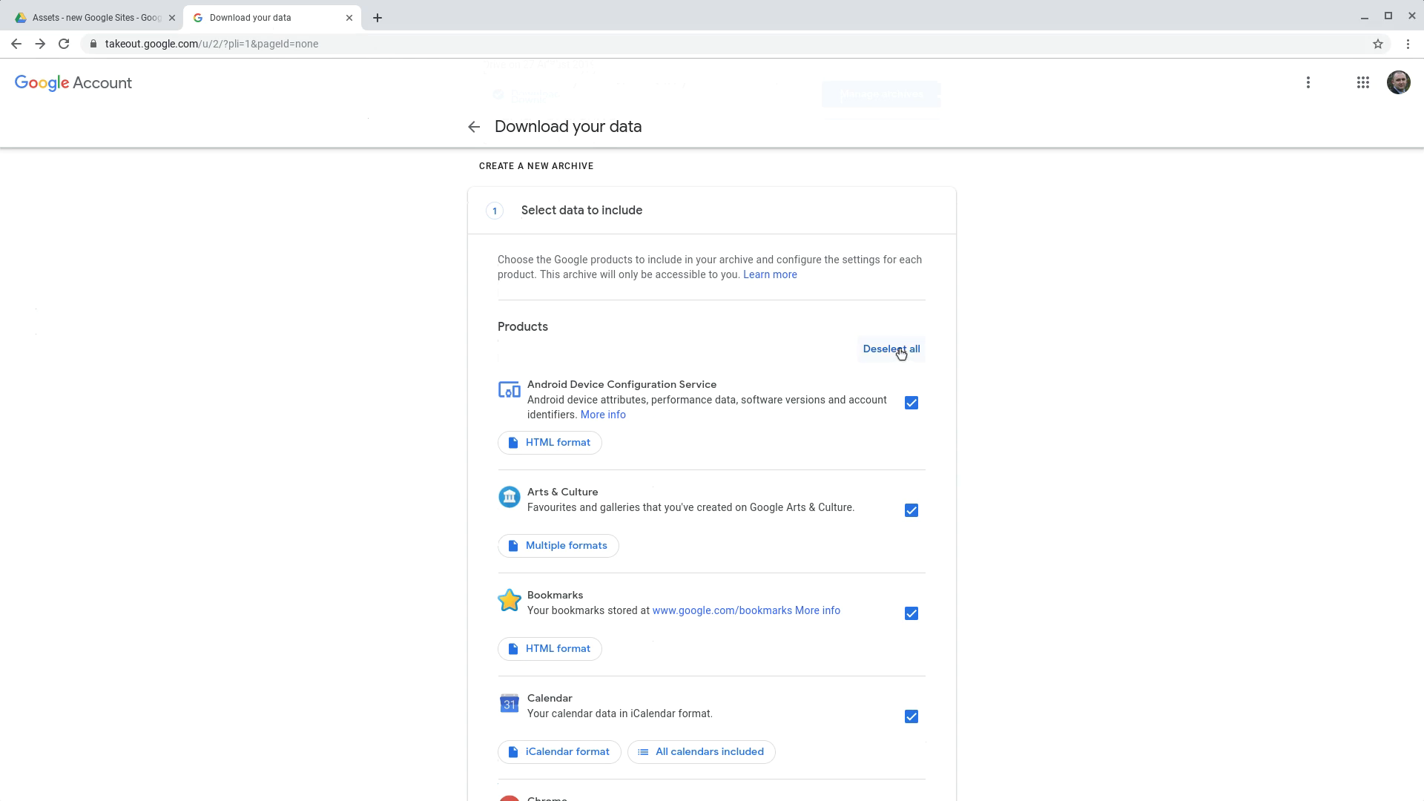
pyautogui.click(901, 353)
# Tick Drive as the only product to export.
pyautogui.scroll(-4, 783, 338)
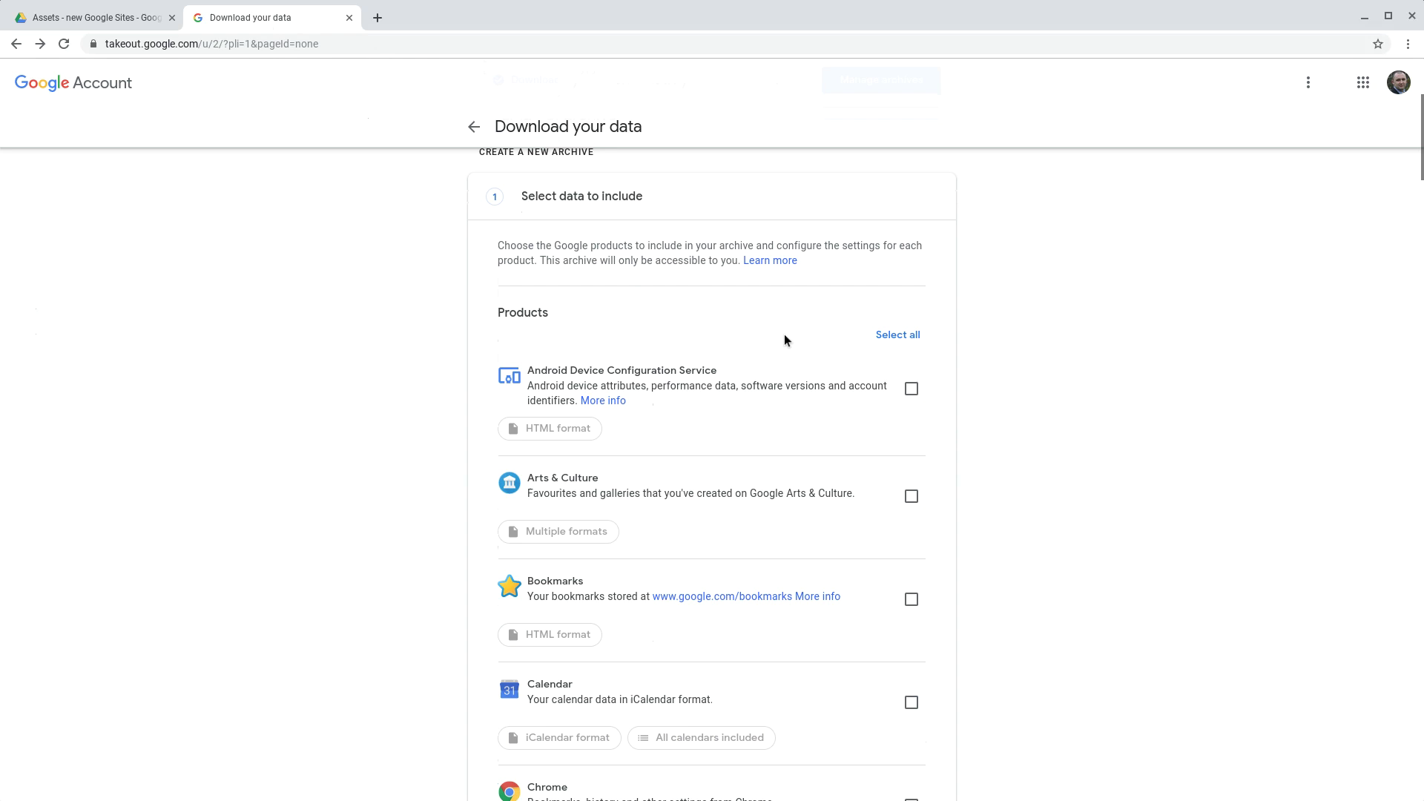
pyautogui.scroll(-2, 789, 320)
pyautogui.scroll(-1, 790, 305)
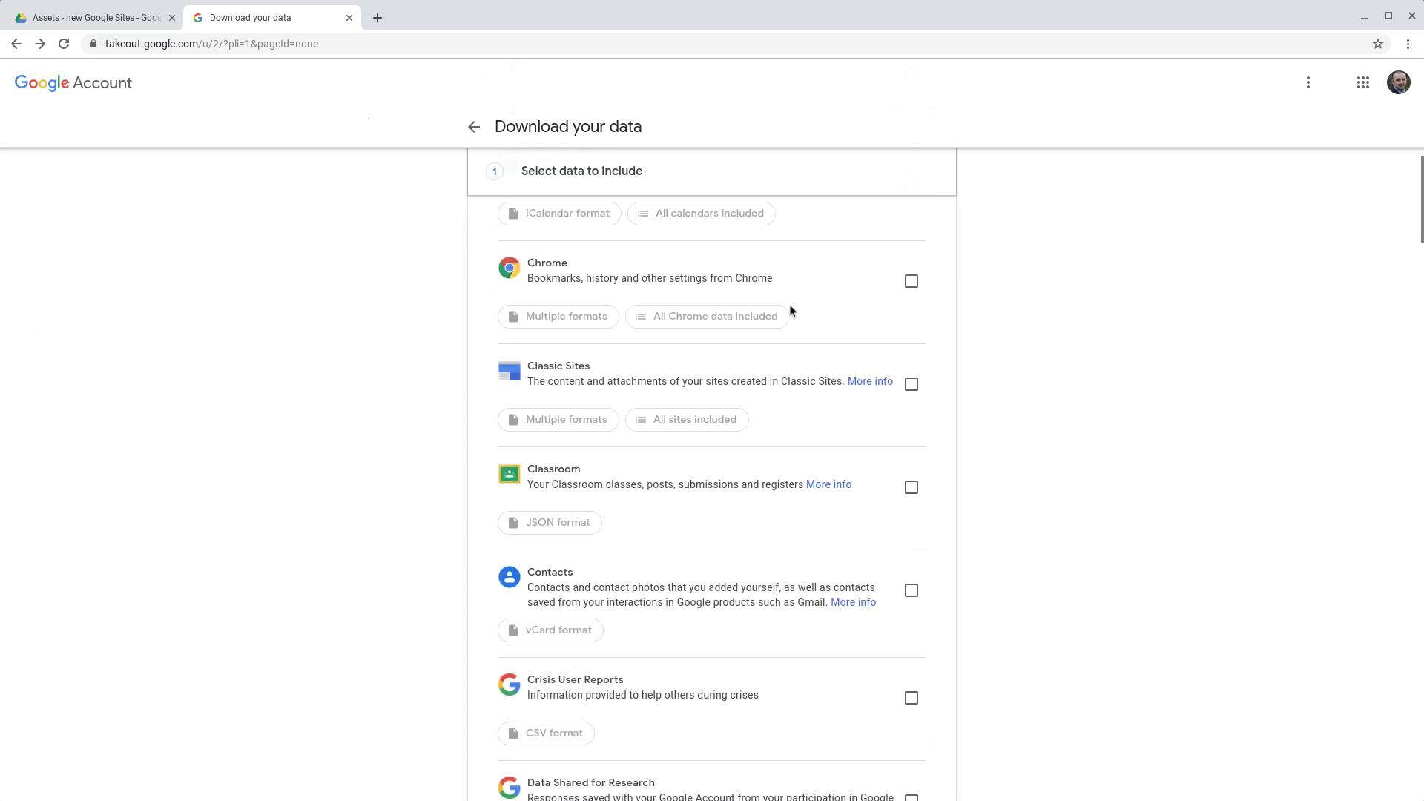
pyautogui.scroll(-2, 789, 304)
pyautogui.scroll(-2, 789, 304)
pyautogui.scroll(-3, 789, 304)
pyautogui.scroll(-1, 791, 303)
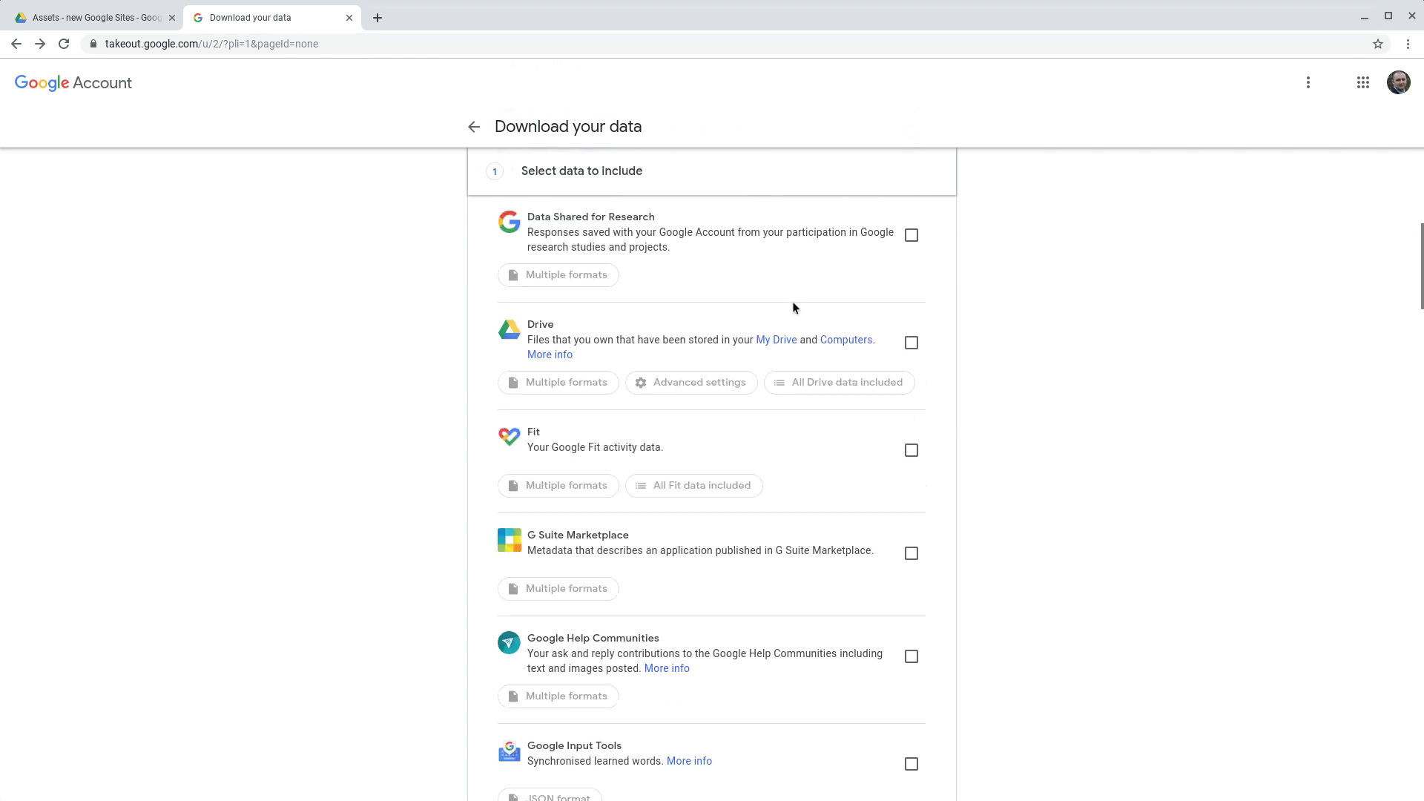
pyautogui.scroll(-1, 792, 303)
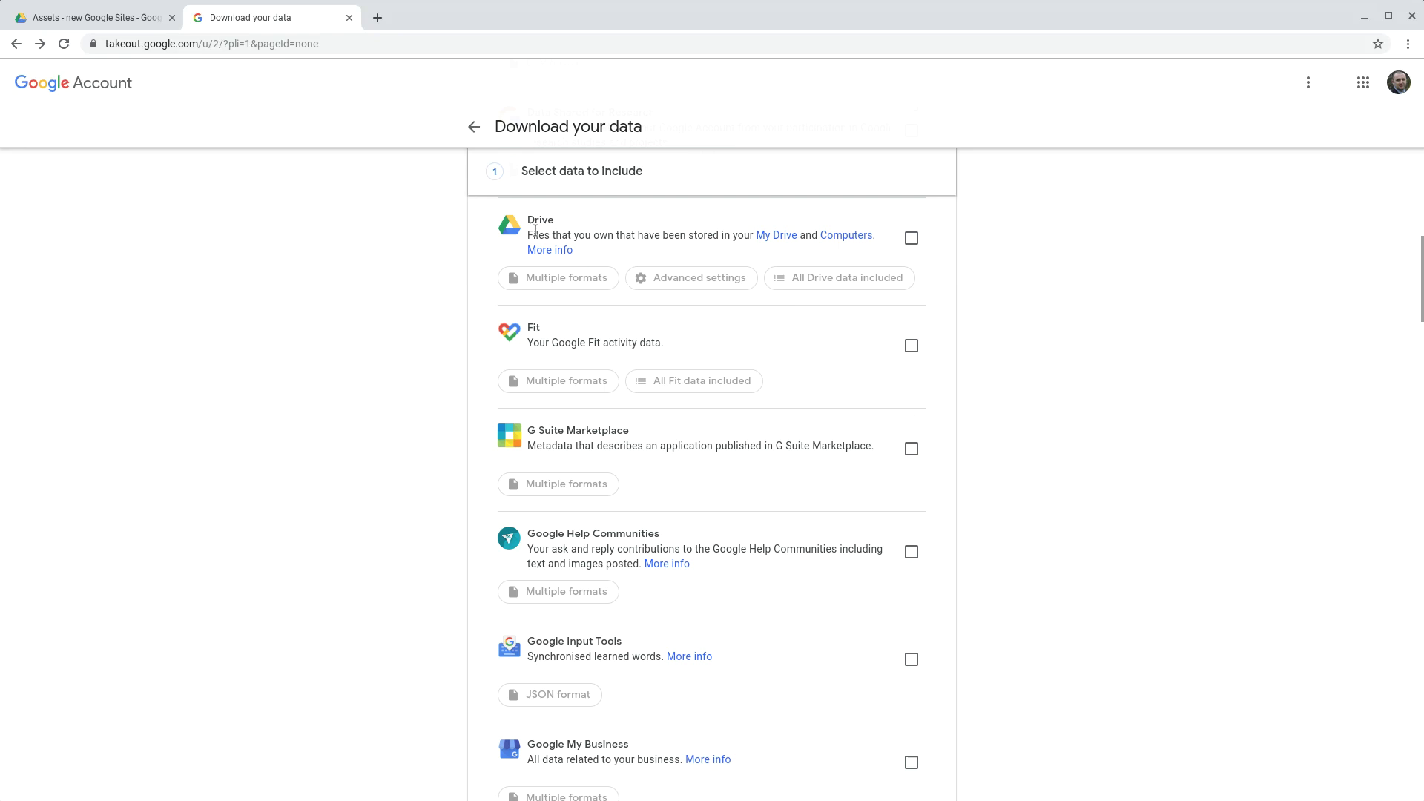
pyautogui.click(910, 241)
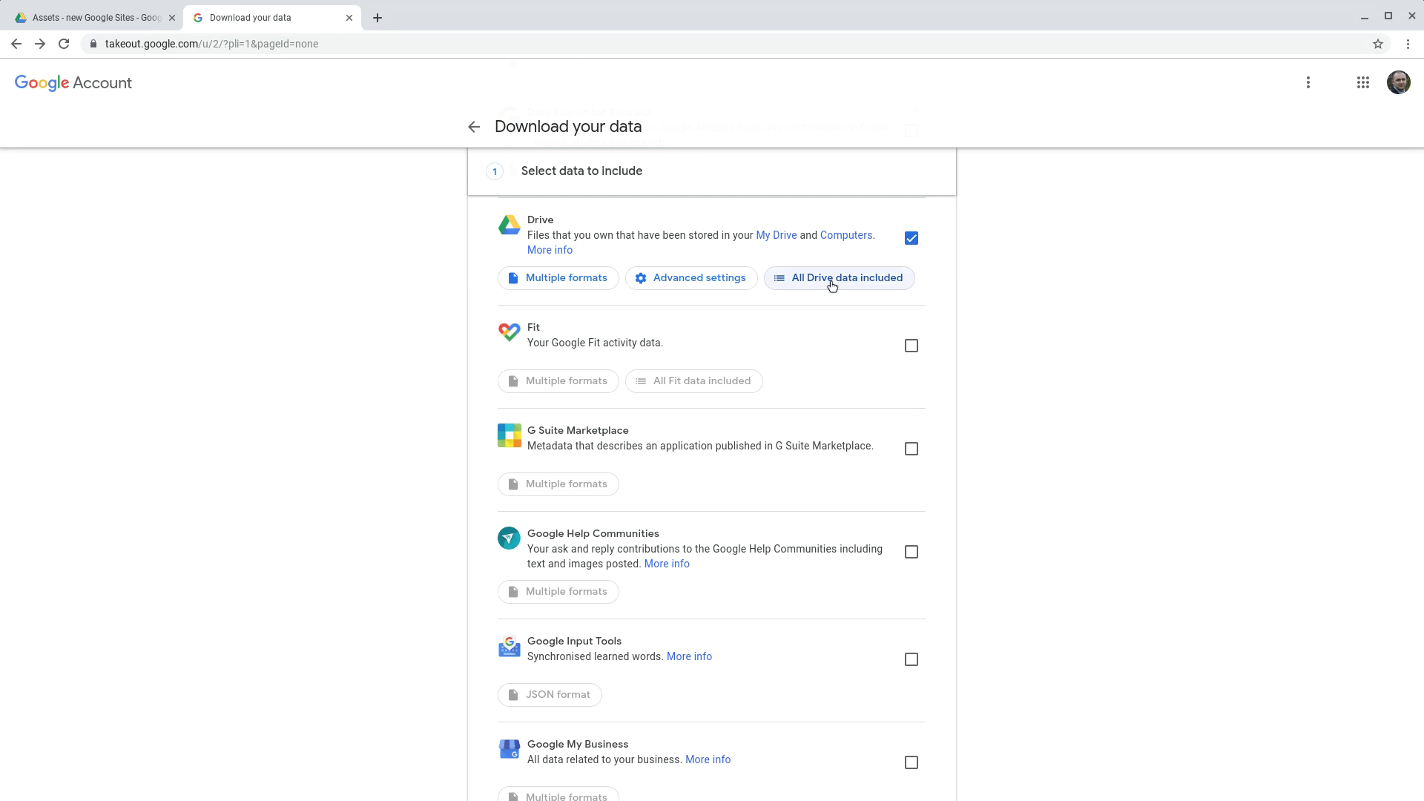
pyautogui.click(833, 280)
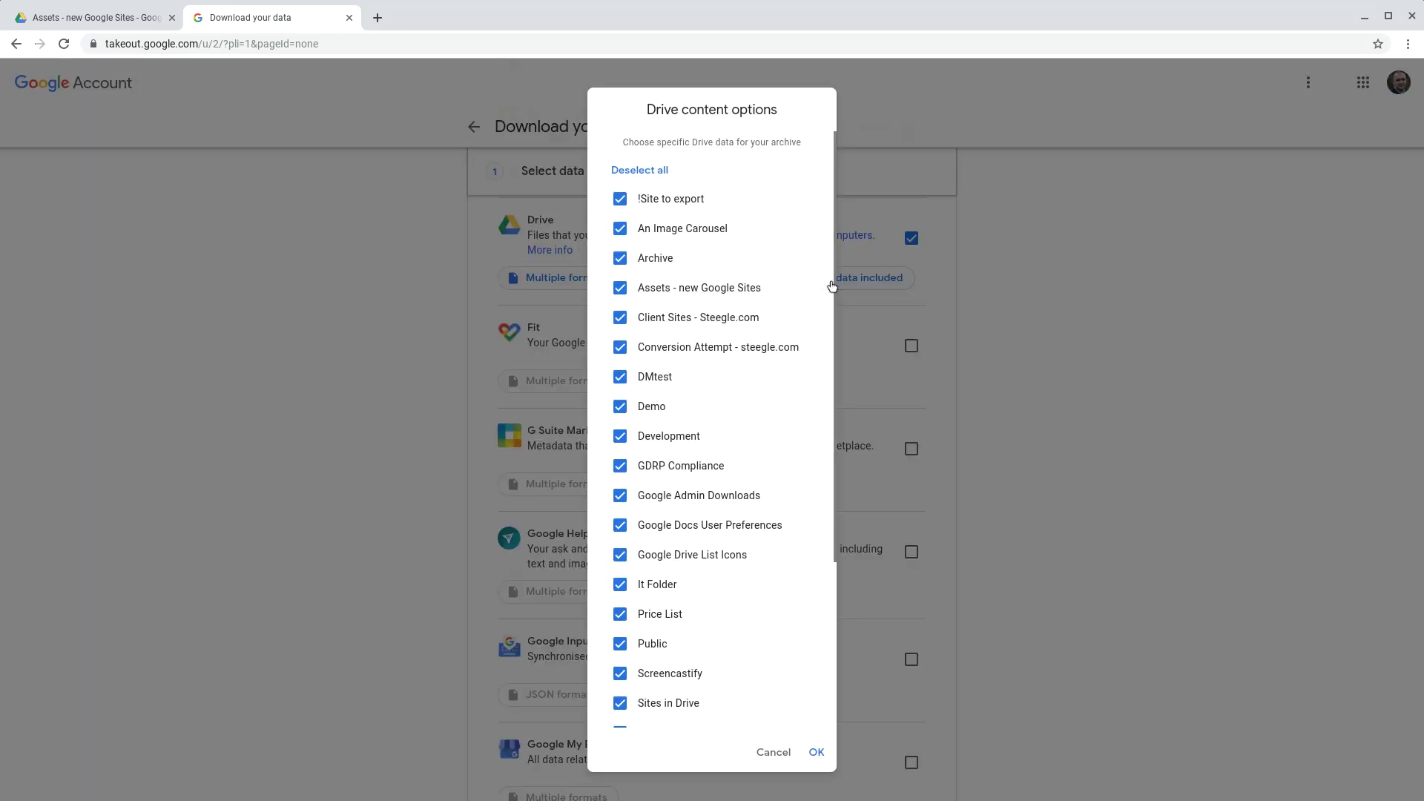
pyautogui.click(657, 170)
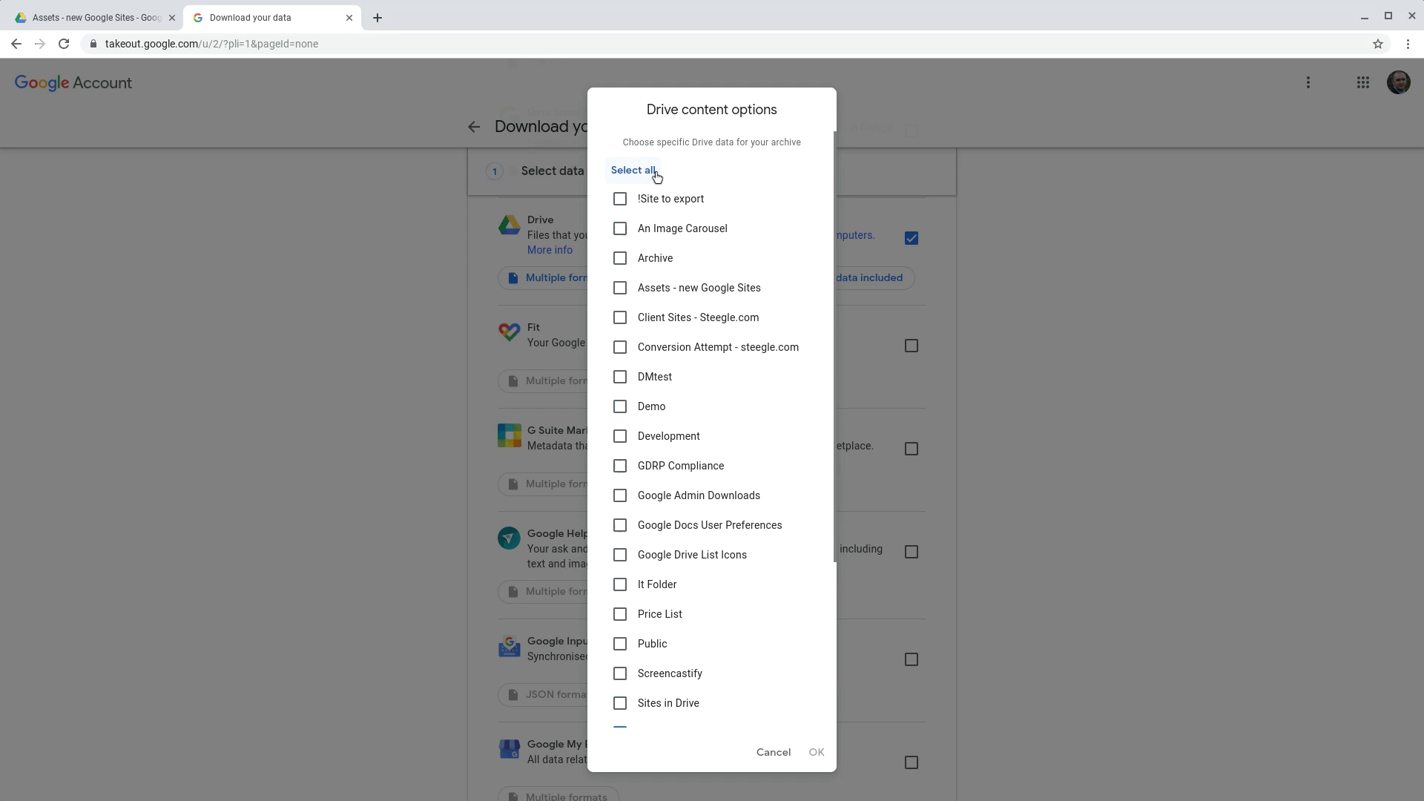
pyautogui.click(621, 199)
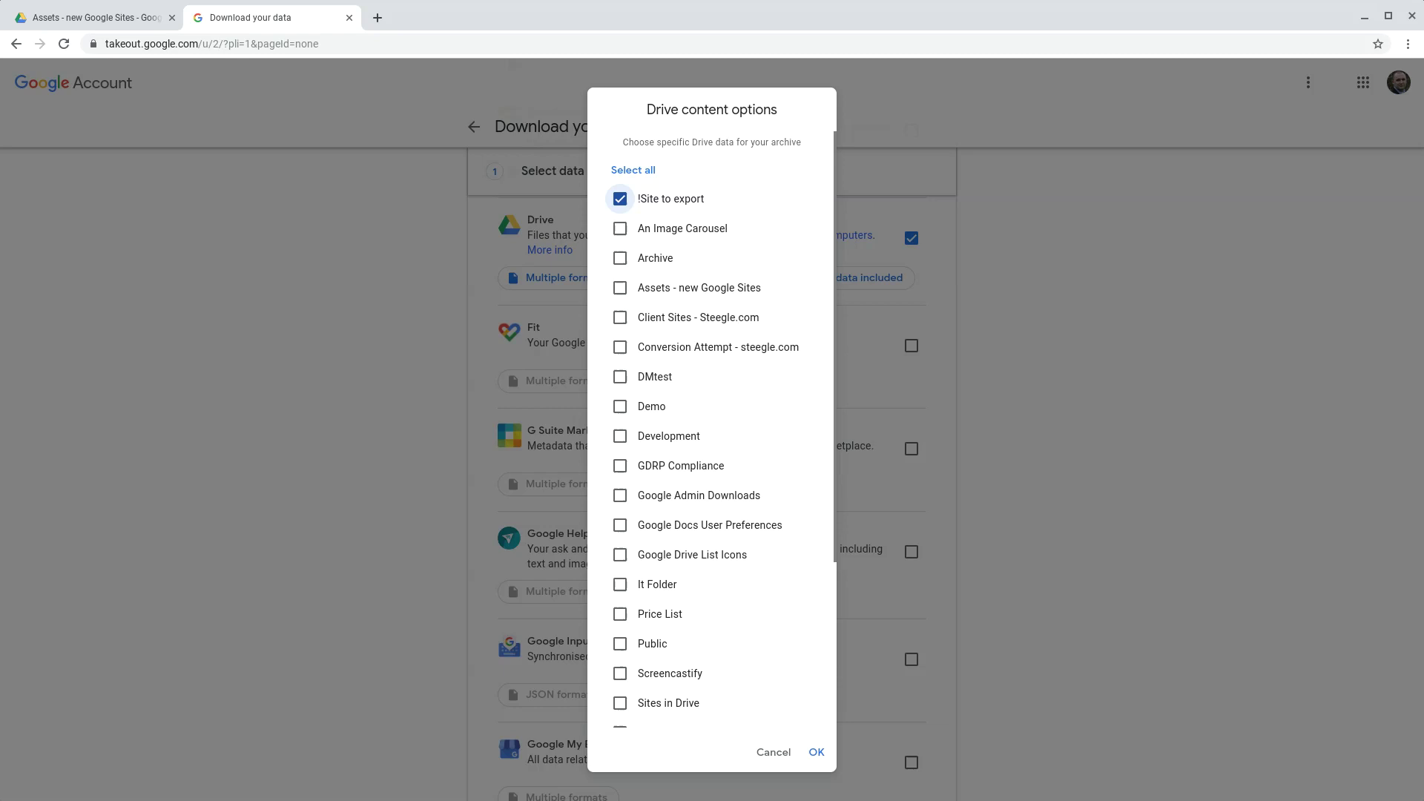
pyautogui.click(818, 753)
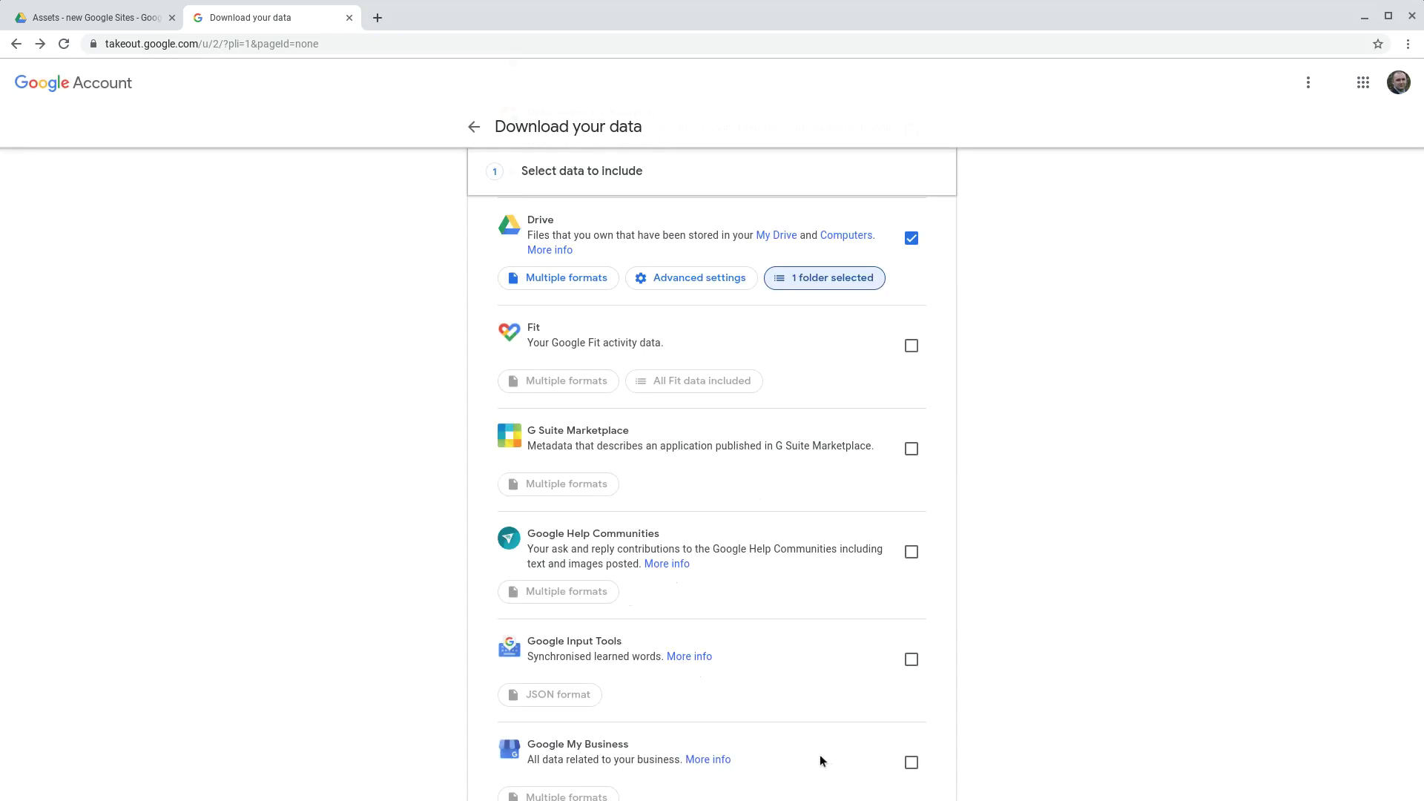
pyautogui.scroll(-1, 934, 505)
pyautogui.scroll(-2, 926, 490)
pyautogui.scroll(-1, 926, 488)
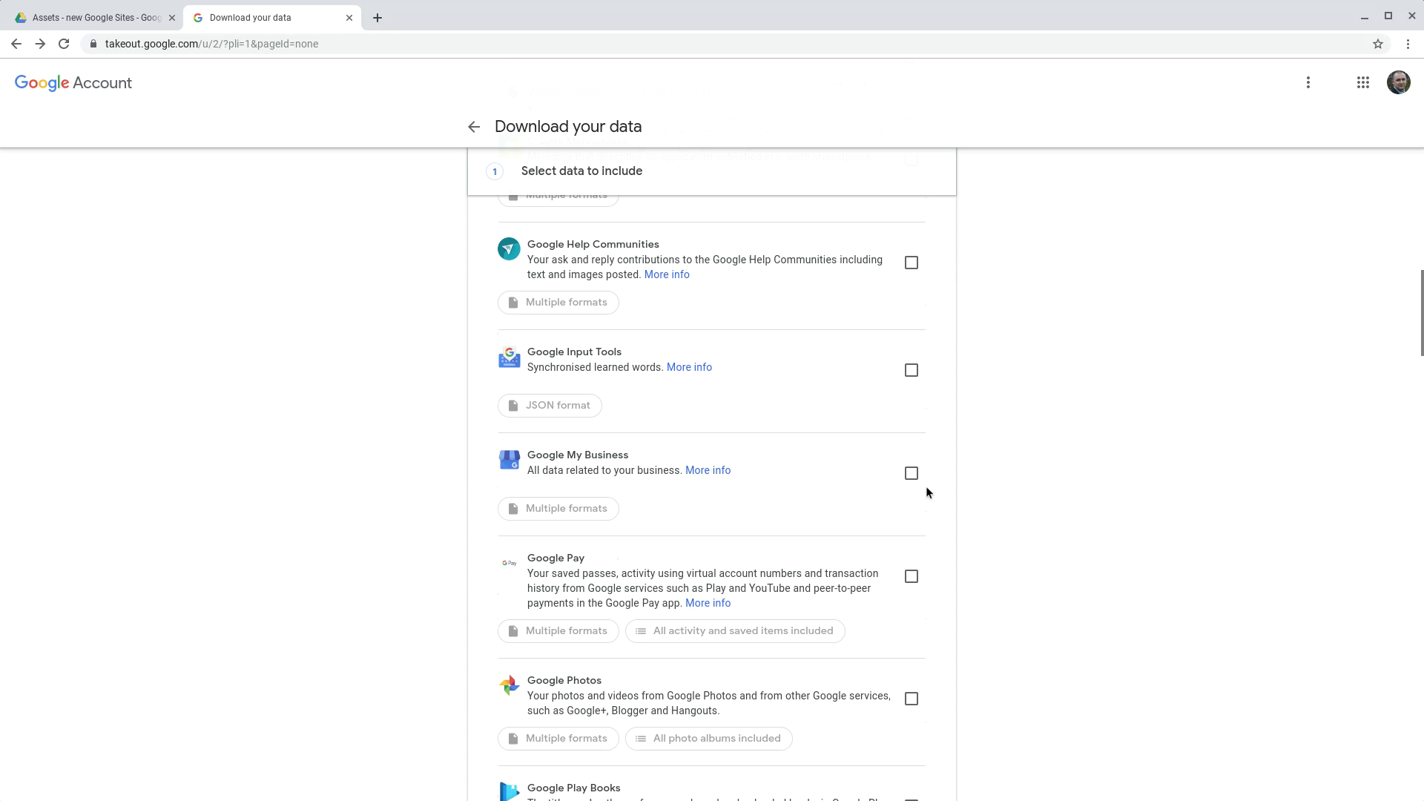
pyautogui.scroll(-1, 927, 485)
pyautogui.scroll(-3, 927, 485)
pyautogui.scroll(-2, 927, 484)
pyautogui.scroll(-3, 927, 482)
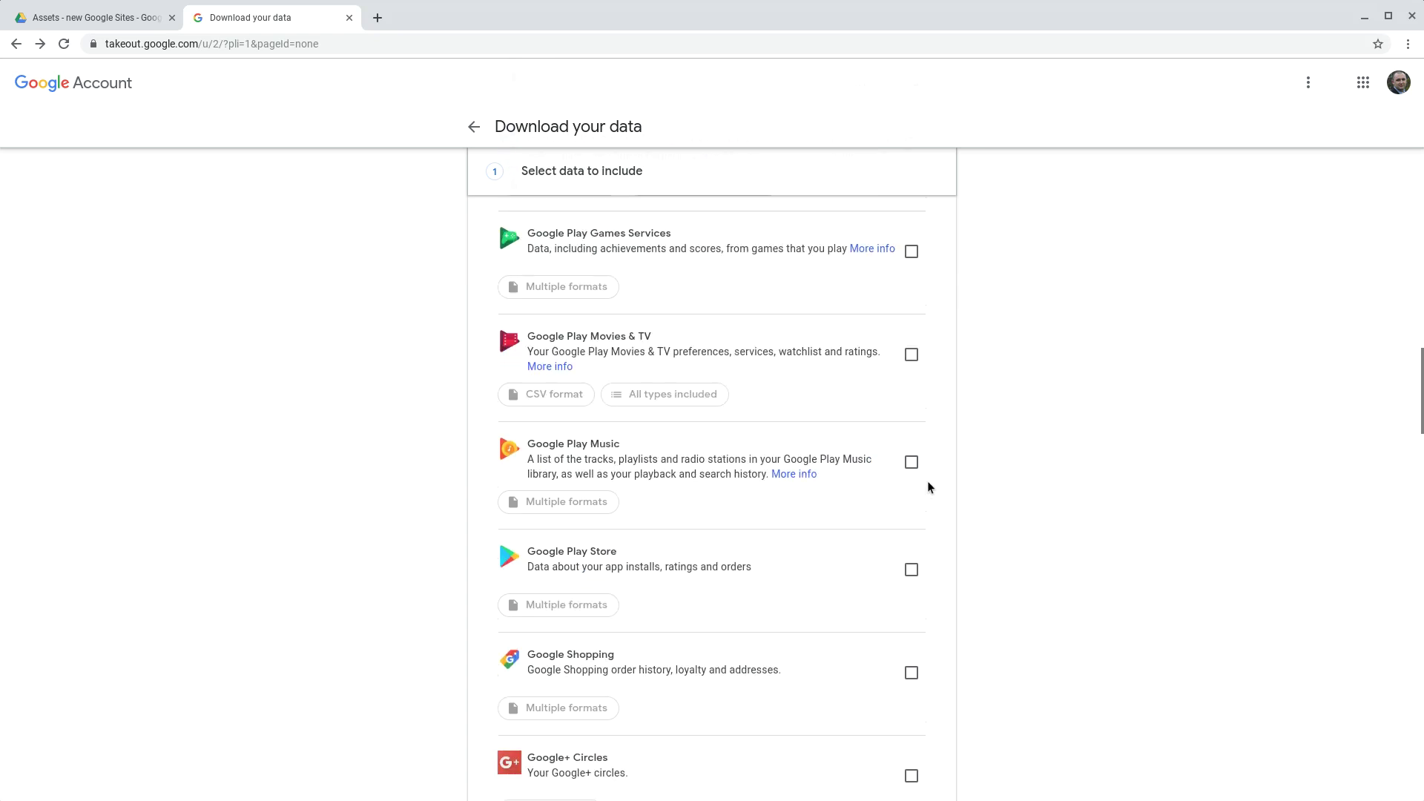
pyautogui.scroll(-2, 927, 482)
pyautogui.scroll(-2, 929, 486)
pyautogui.scroll(-3, 928, 486)
pyautogui.scroll(-5, 929, 486)
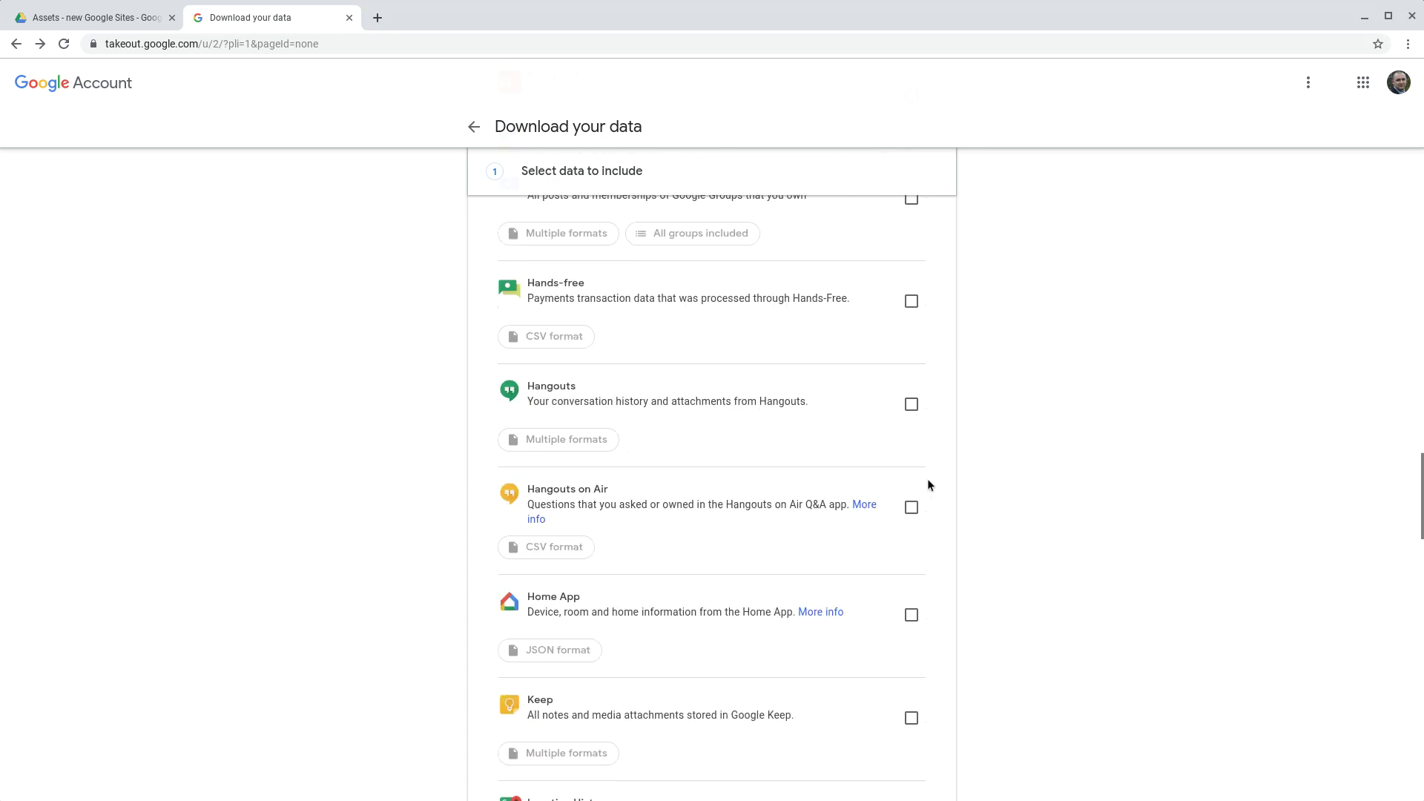
pyautogui.scroll(-2, 929, 485)
pyautogui.scroll(-5, 928, 483)
pyautogui.scroll(-3, 929, 481)
pyautogui.scroll(-3, 928, 480)
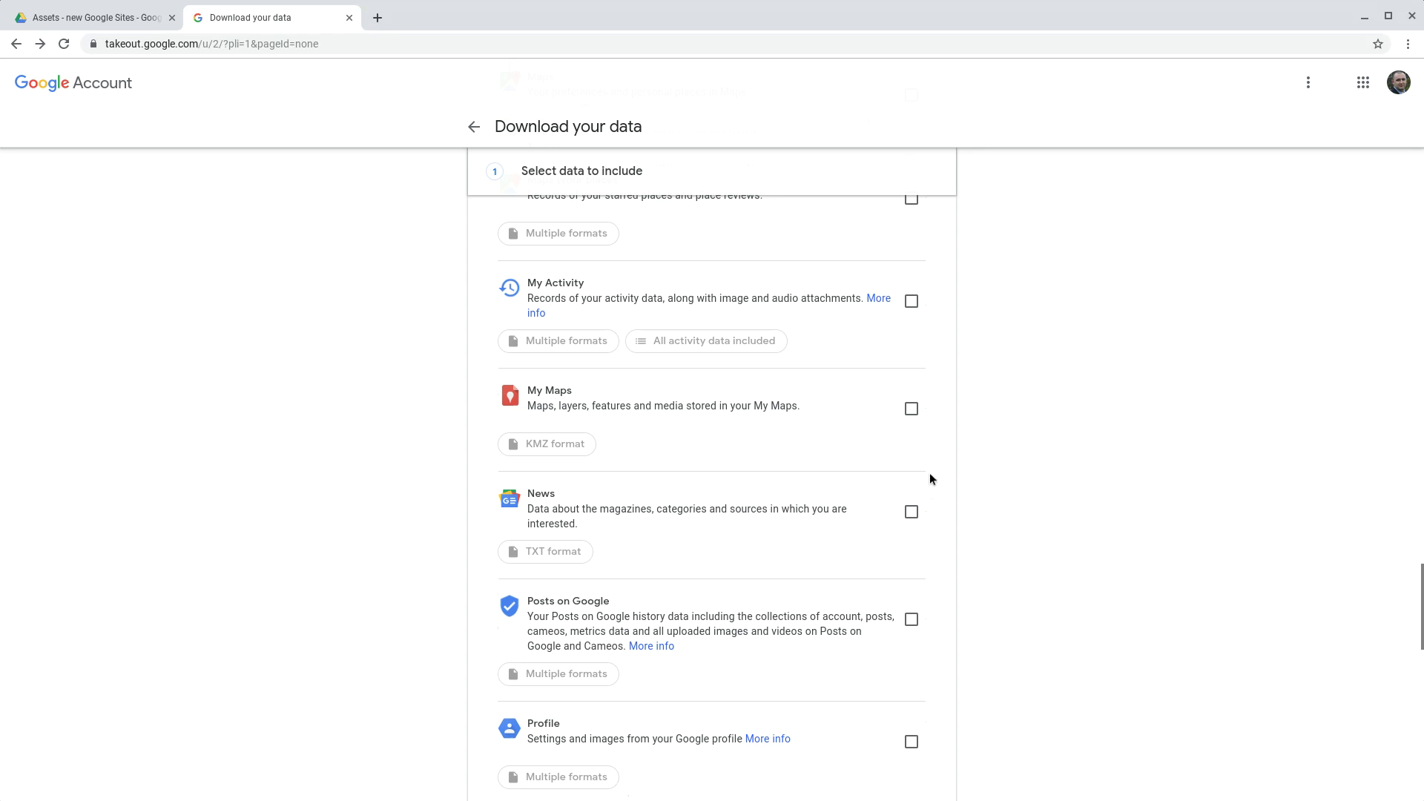
pyautogui.scroll(-2, 930, 478)
pyautogui.scroll(-2, 931, 477)
pyautogui.scroll(-5, 932, 476)
pyautogui.scroll(-3, 932, 475)
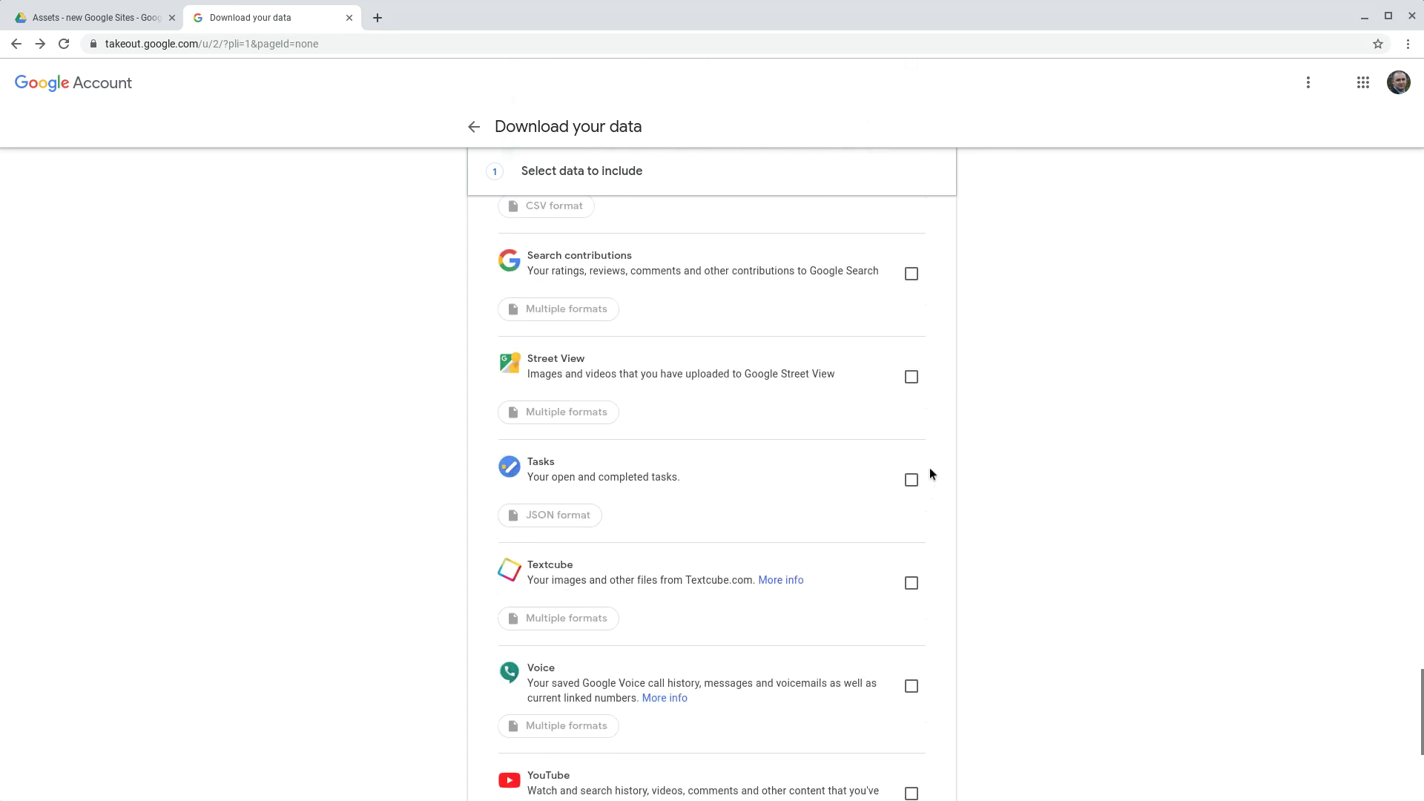
pyautogui.scroll(-4, 931, 474)
pyautogui.scroll(-3, 932, 473)
# Move to the export options and set the delivery method to Add to Drive.
pyautogui.click(908, 624)
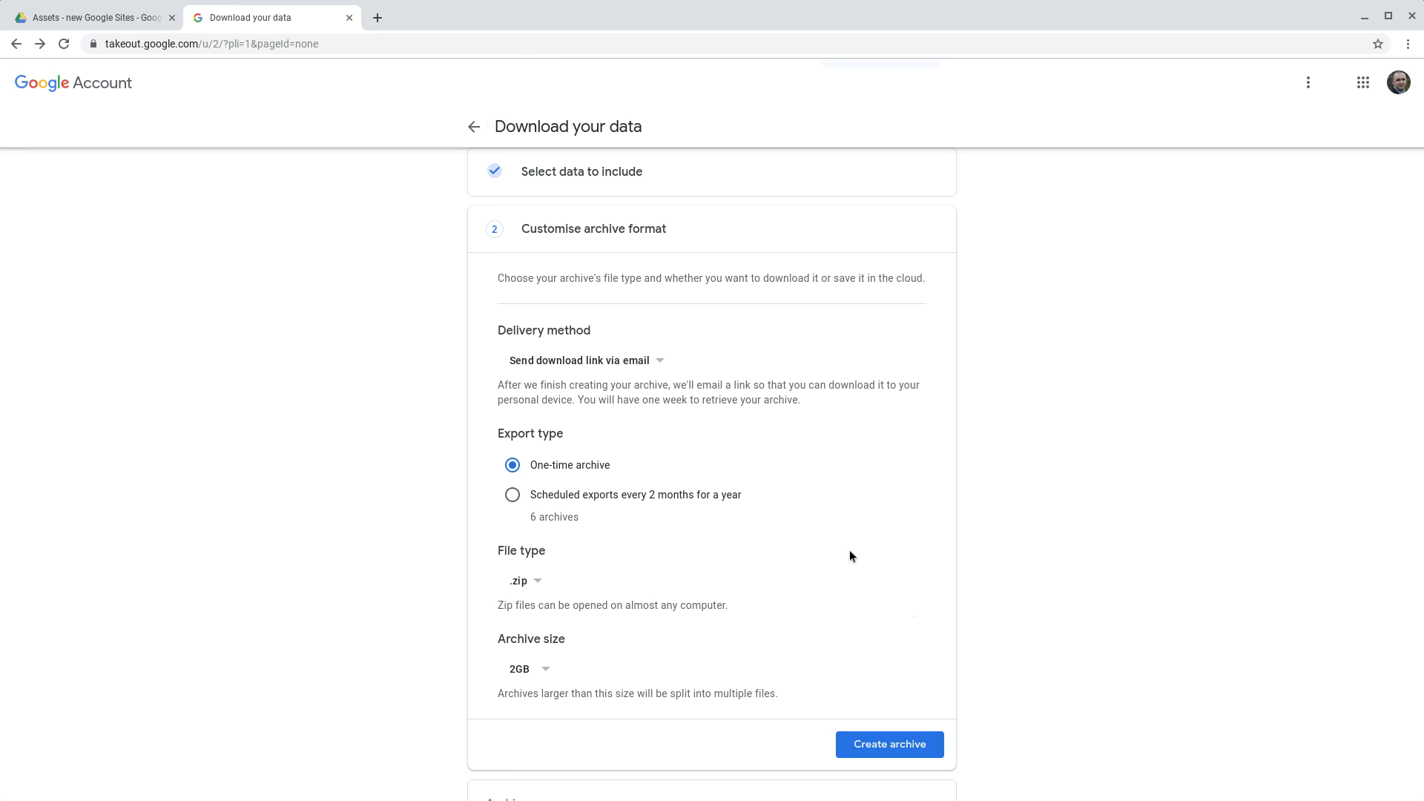
pyautogui.click(607, 362)
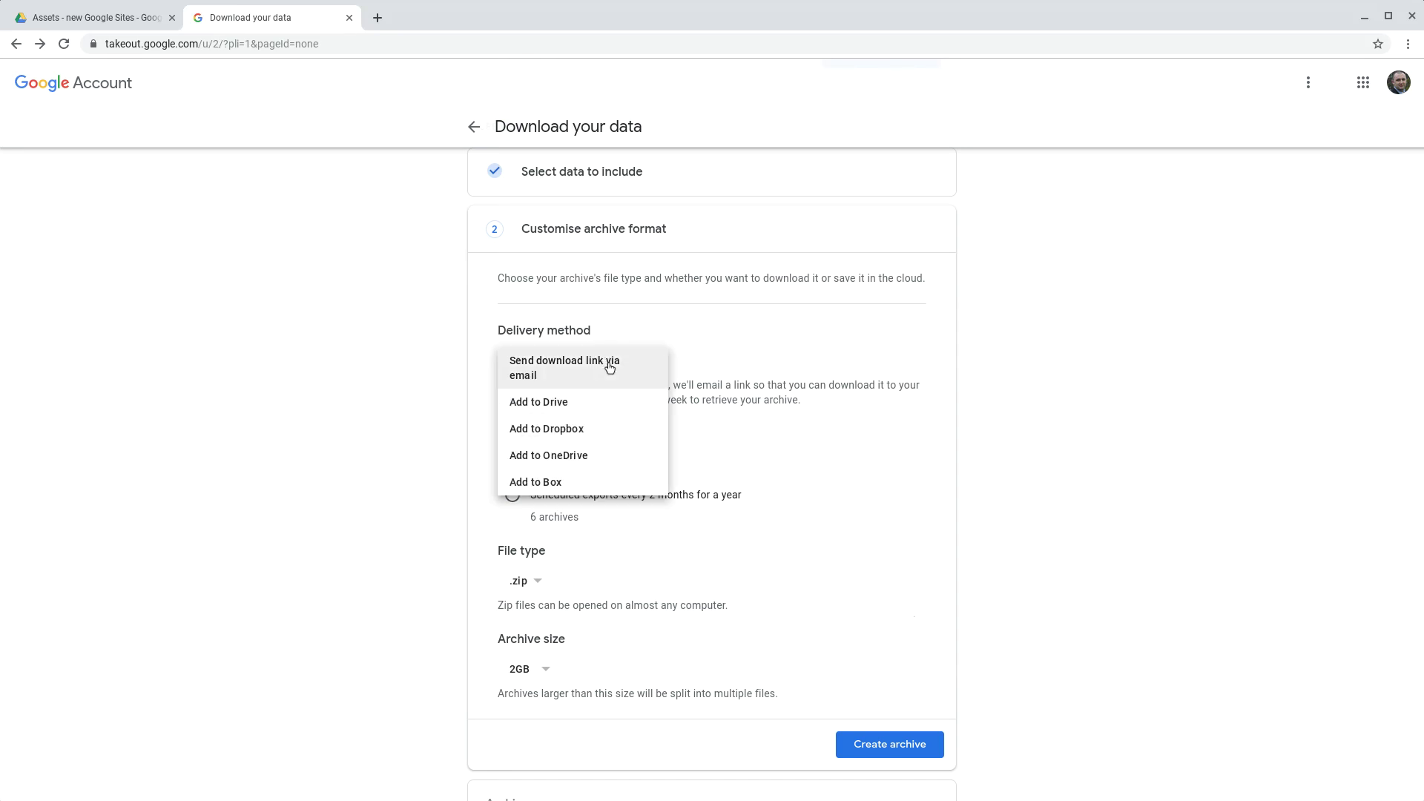
pyautogui.click(610, 403)
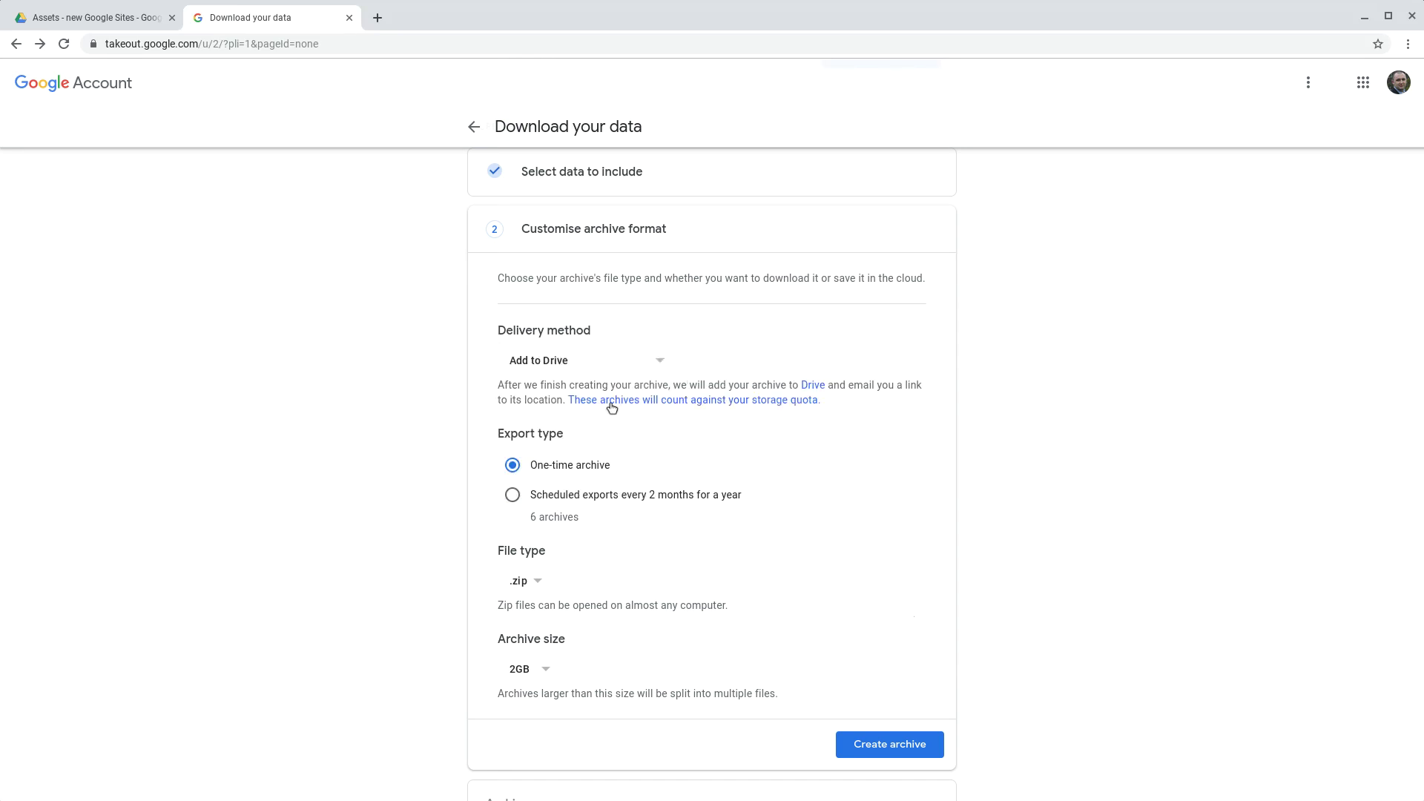
pyautogui.click(613, 362)
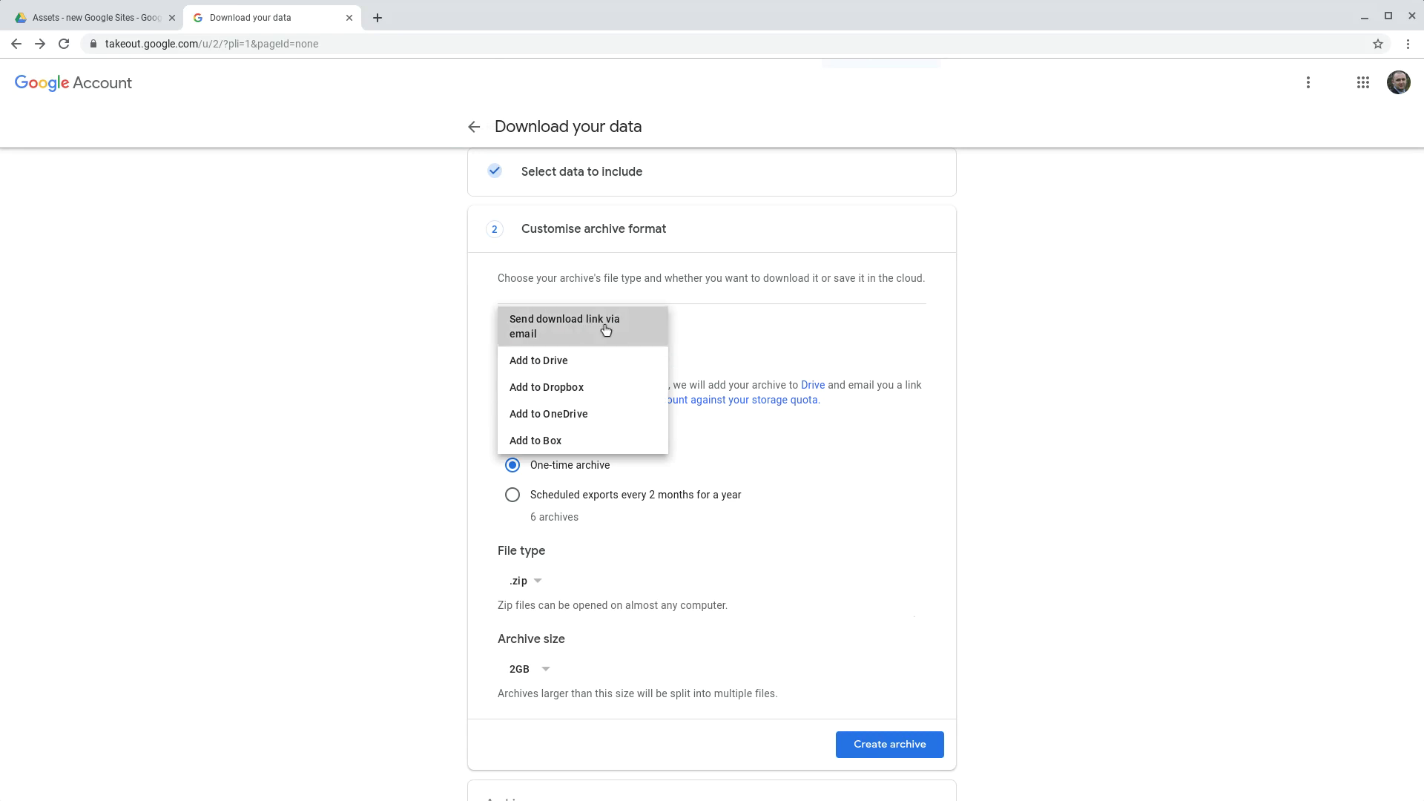
pyautogui.click(606, 329)
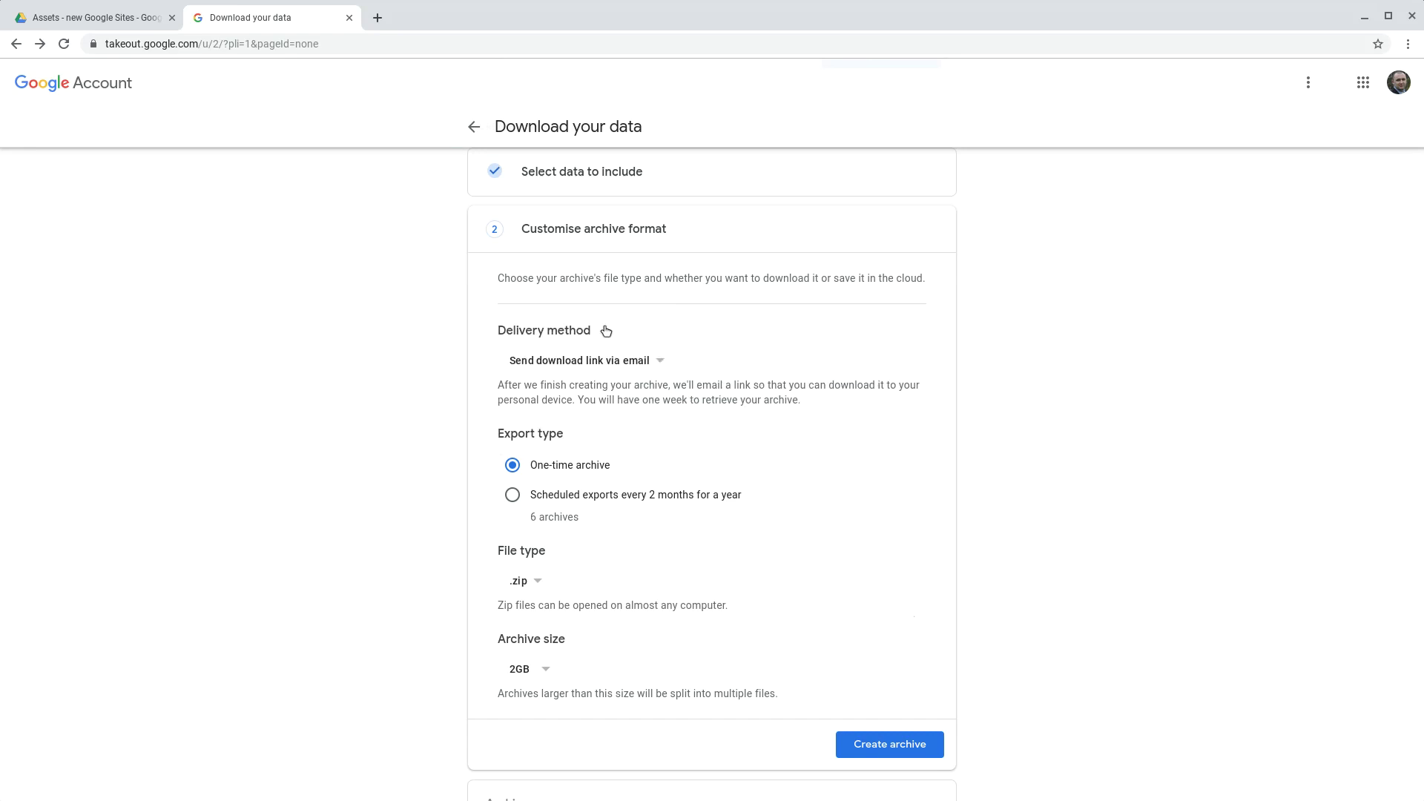
pyautogui.click(624, 364)
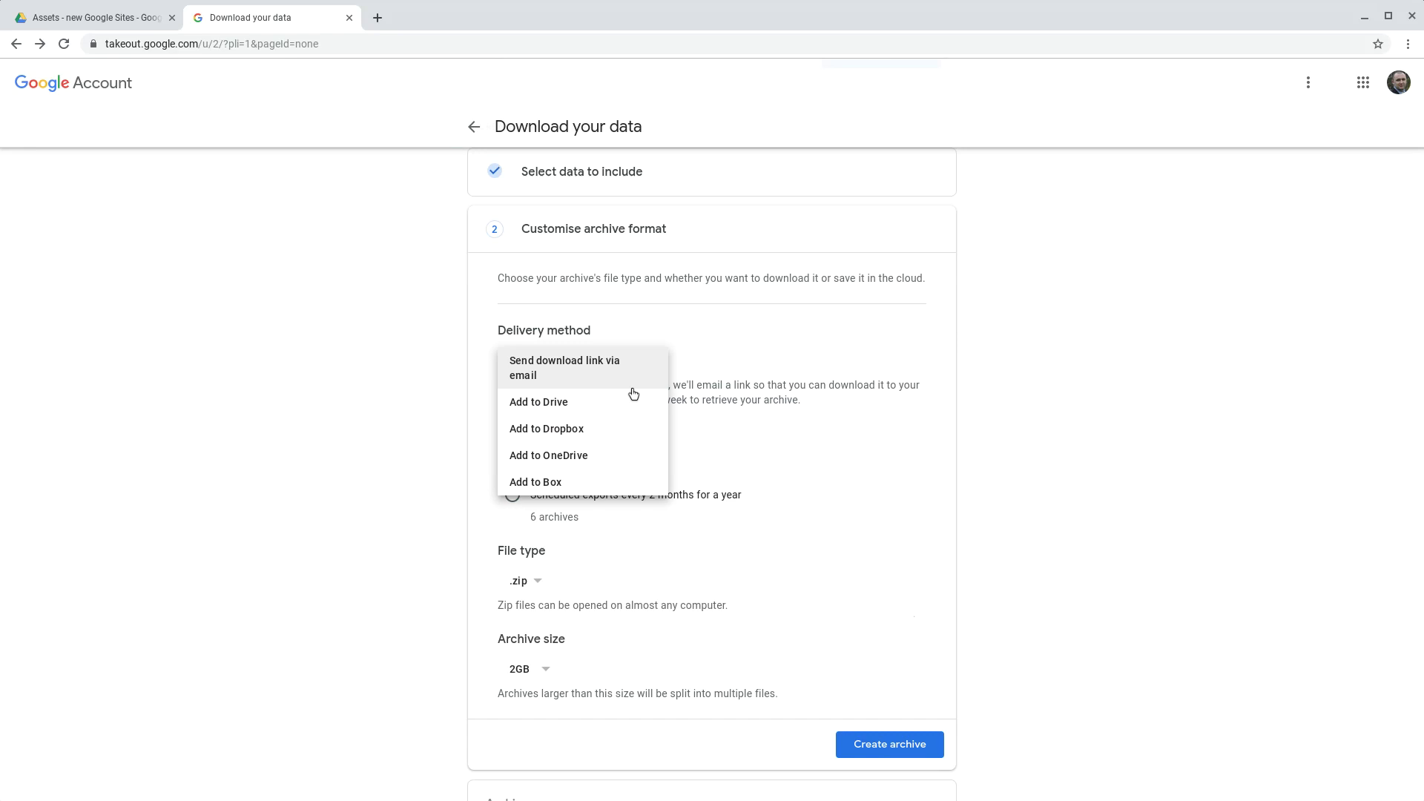
pyautogui.click(636, 402)
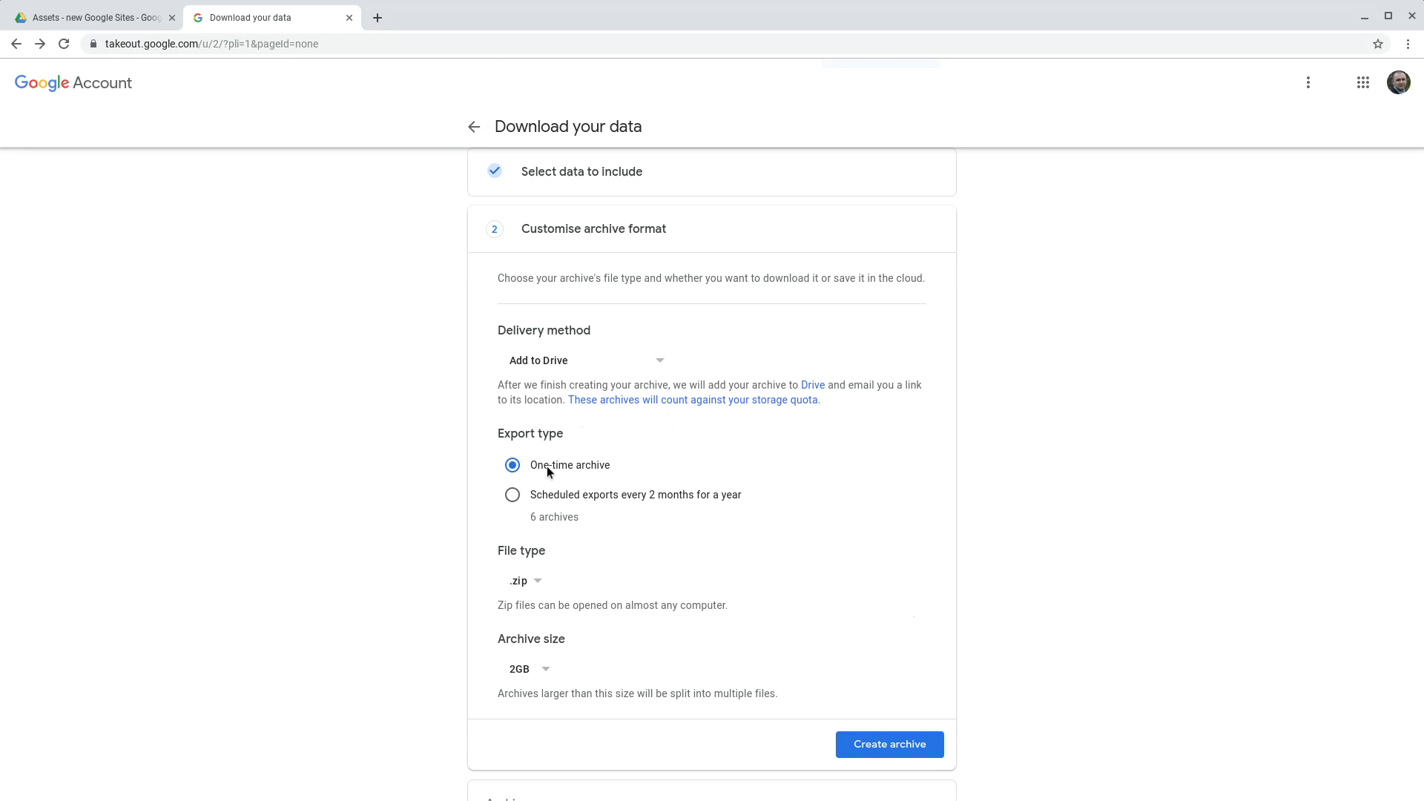
# Schedule exports every 2 months for a year, keeping .zip file type in 2GB parts.
pyautogui.click(512, 495)
pyautogui.click(538, 586)
pyautogui.click(534, 604)
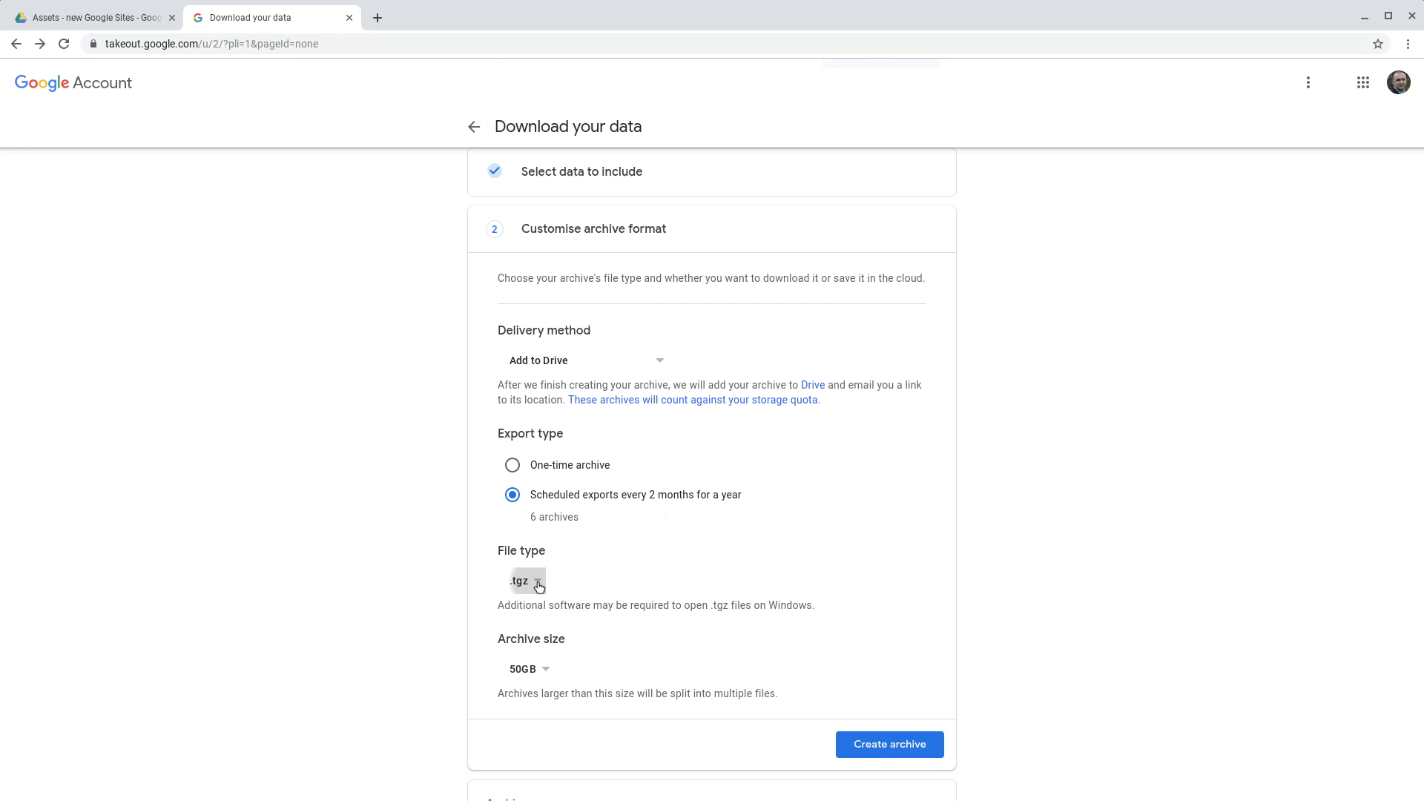
pyautogui.click(539, 586)
pyautogui.click(532, 556)
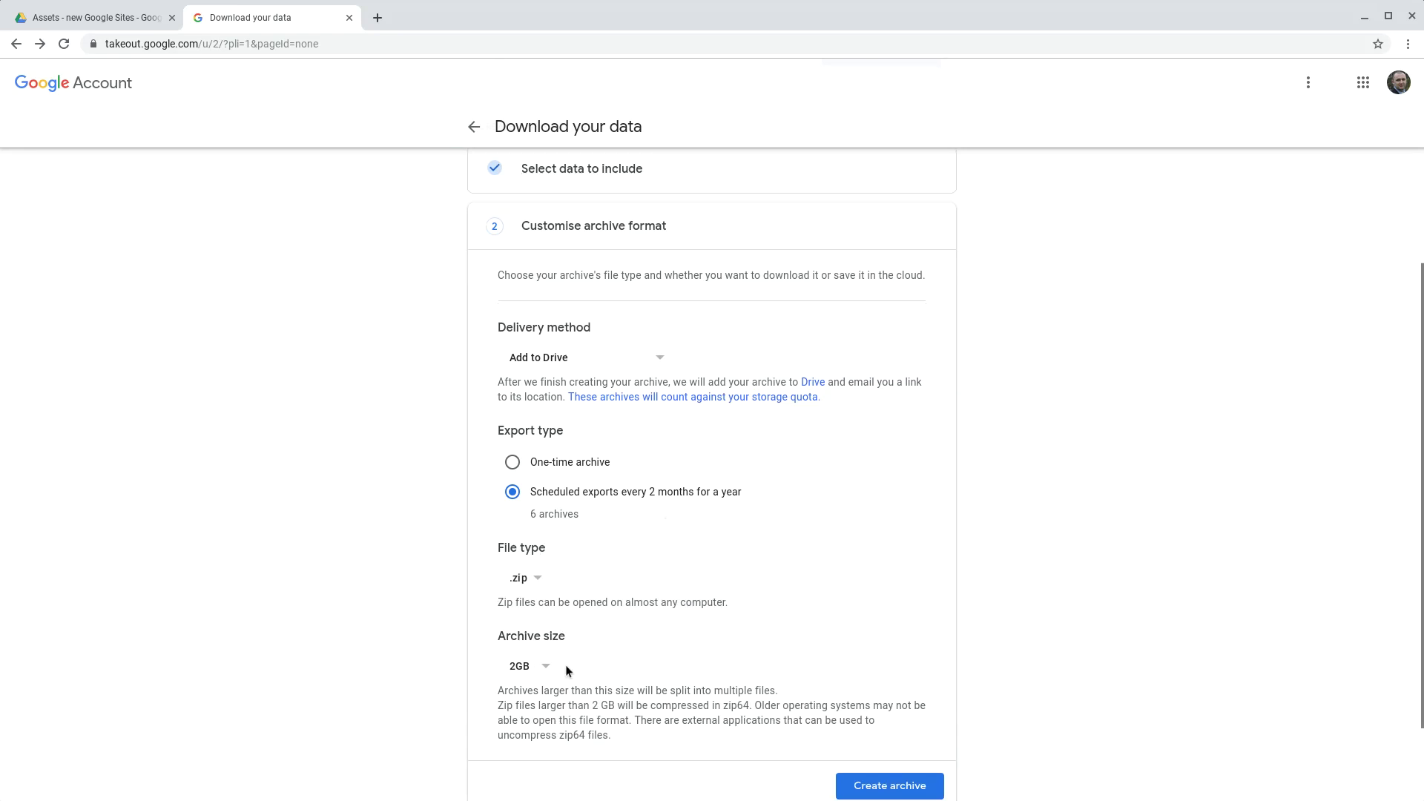
pyautogui.scroll(-3, 567, 671)
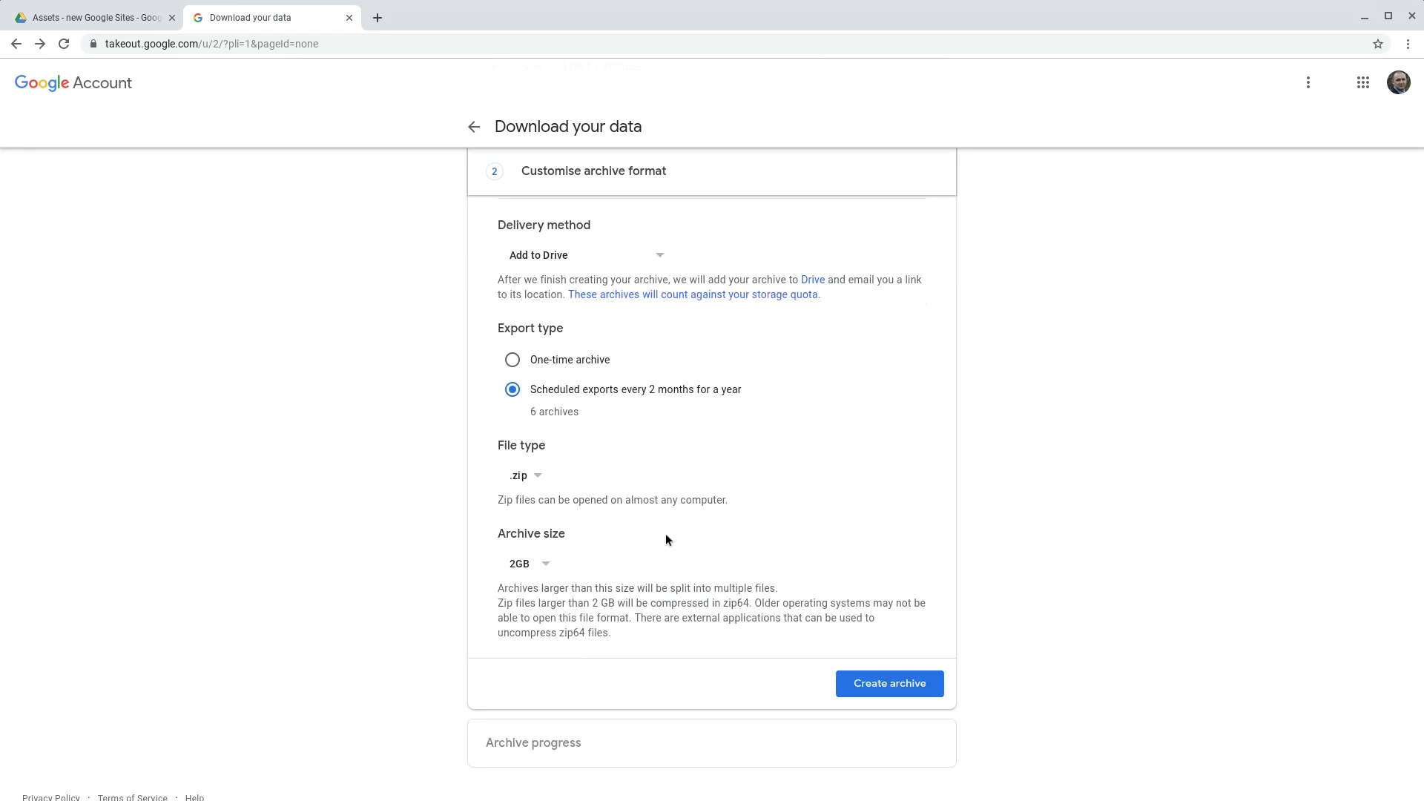
pyautogui.scroll(-1, 690, 519)
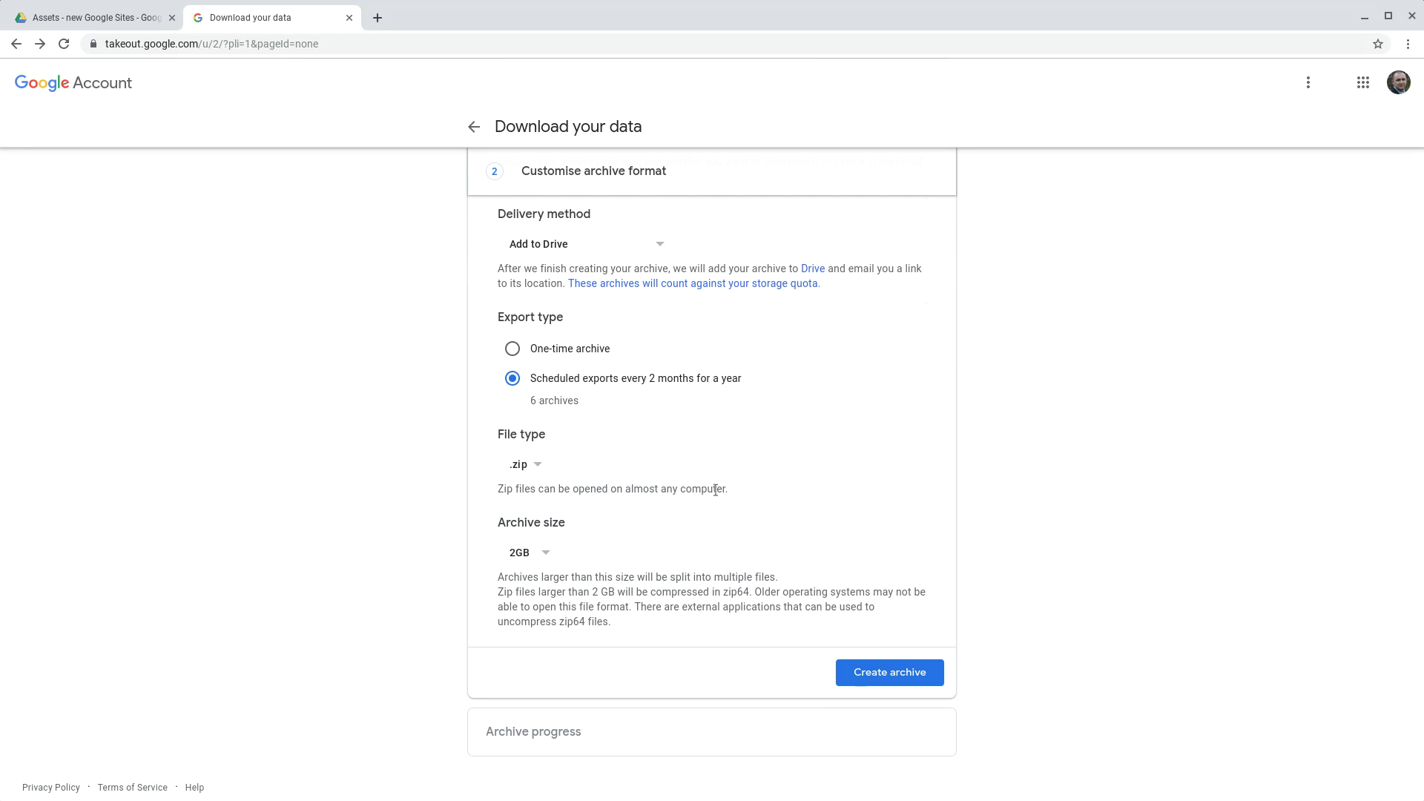
# Create the scheduled archive and view the existing archives under Manage archives.
pyautogui.click(917, 675)
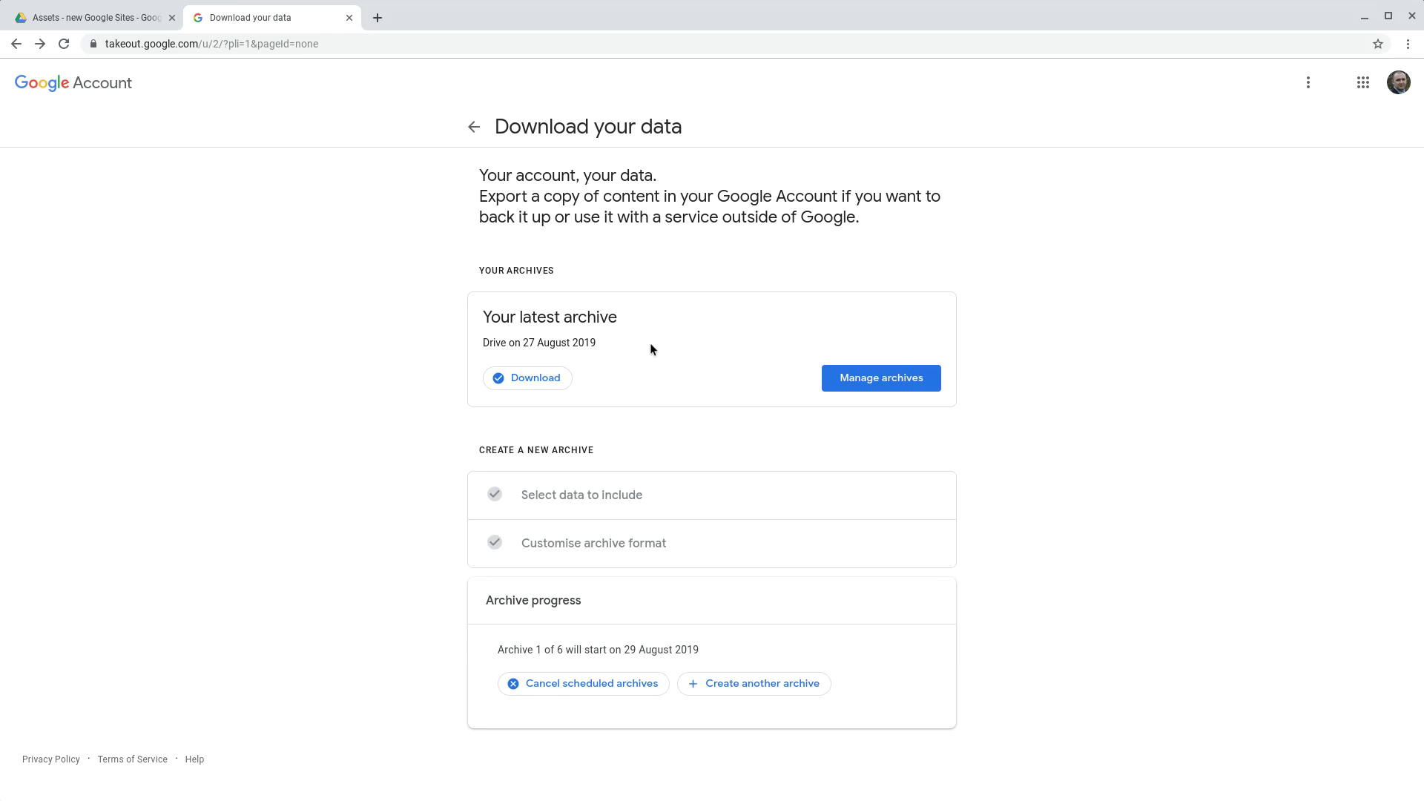
pyautogui.click(861, 384)
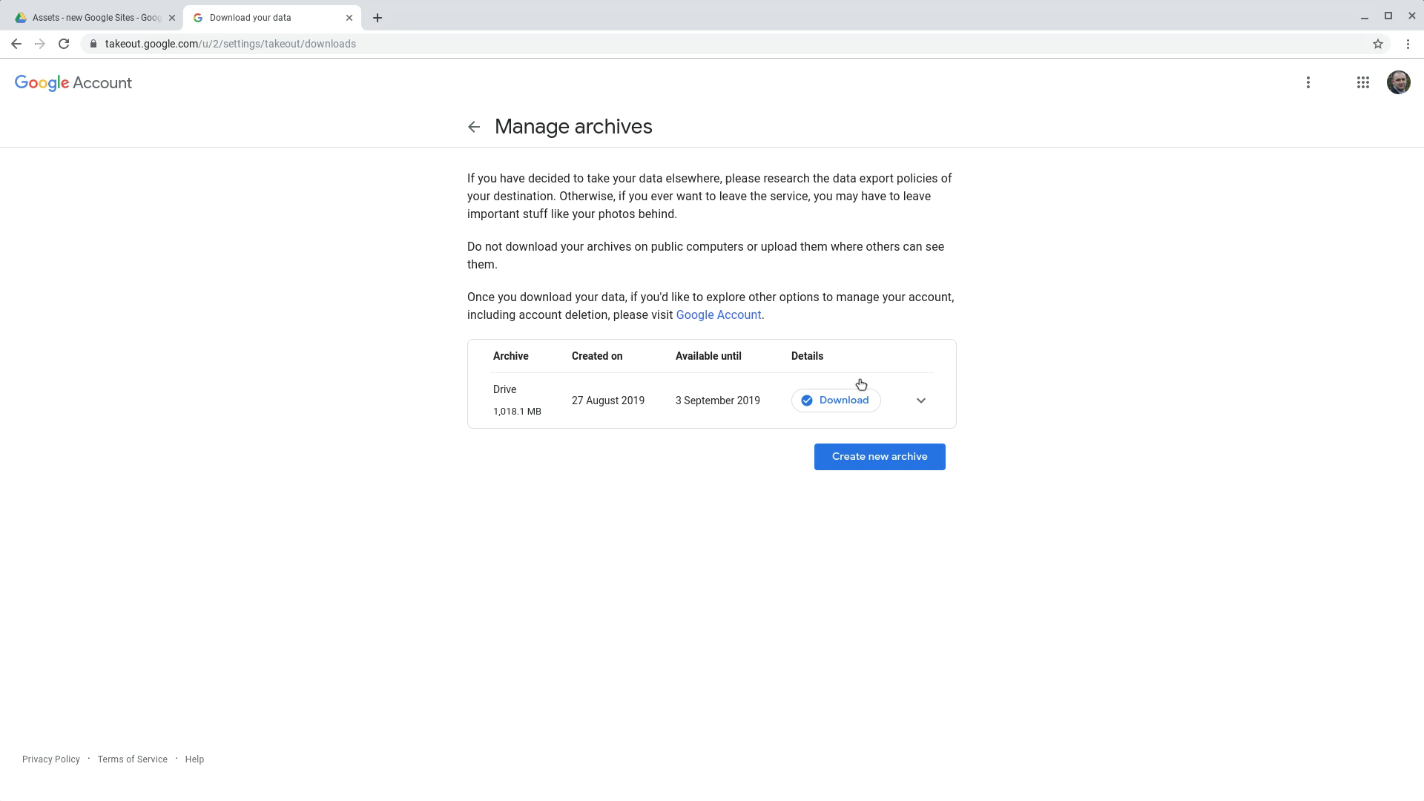